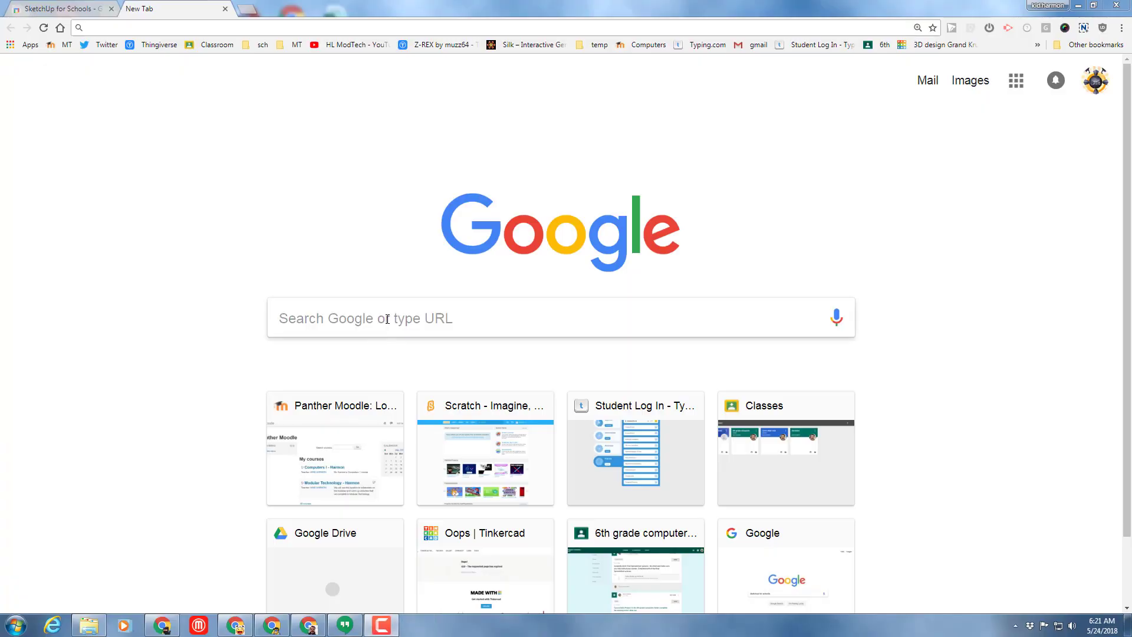
Search Google for 'sketchup for schools' and open its G Suite Marketplace page
{"action": "left_click", "coordinate": [474, 326]}
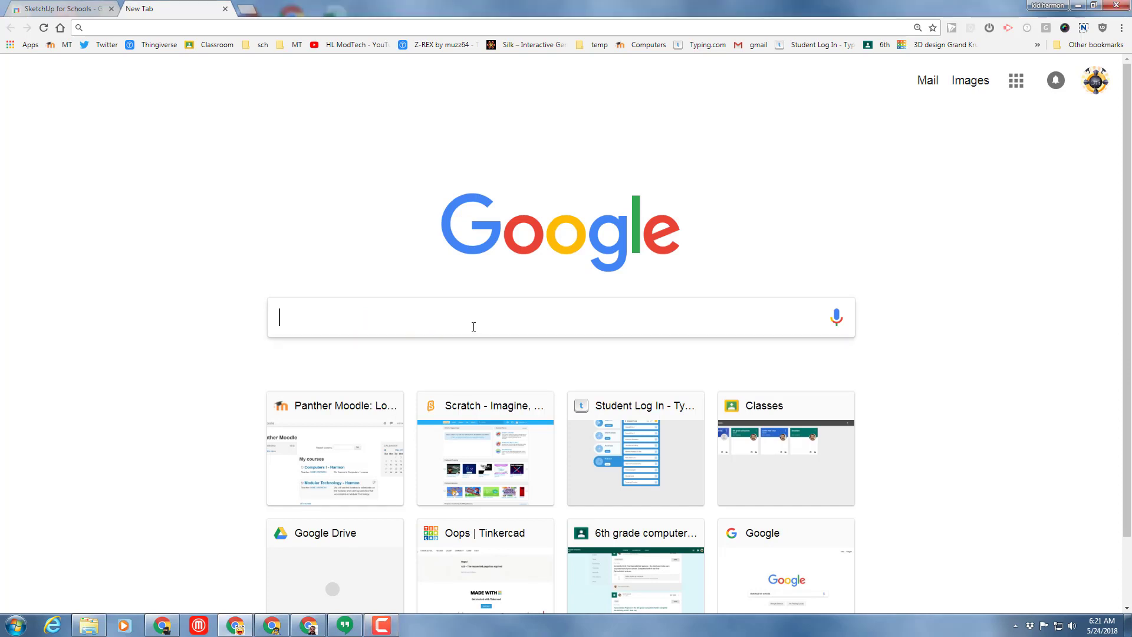
{"action": "type", "text": "sketchup for schools"}
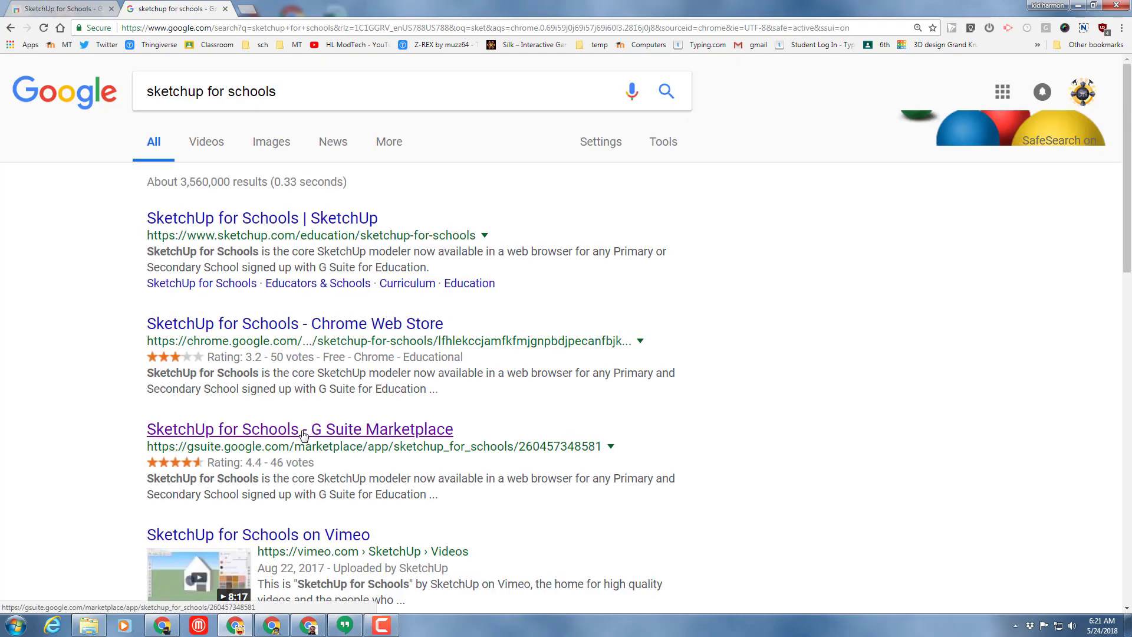
{"action": "left_click", "coordinate": [320, 435]}
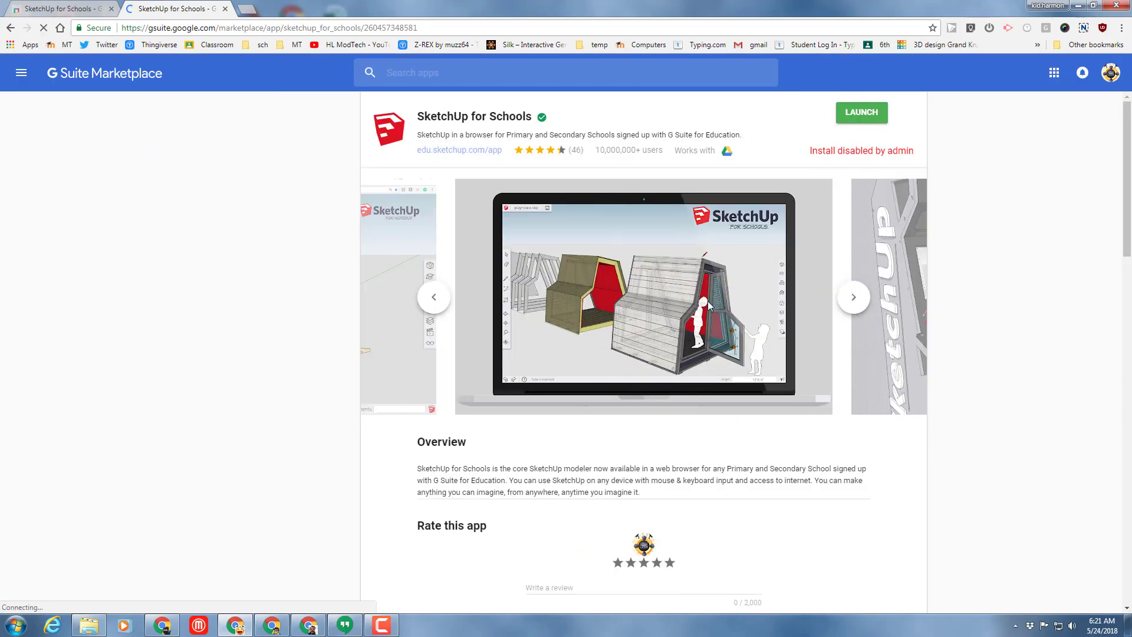
Launch SketchUp for Schools and delete the sample person figure
{"action": "left_click", "coordinate": [852, 114]}
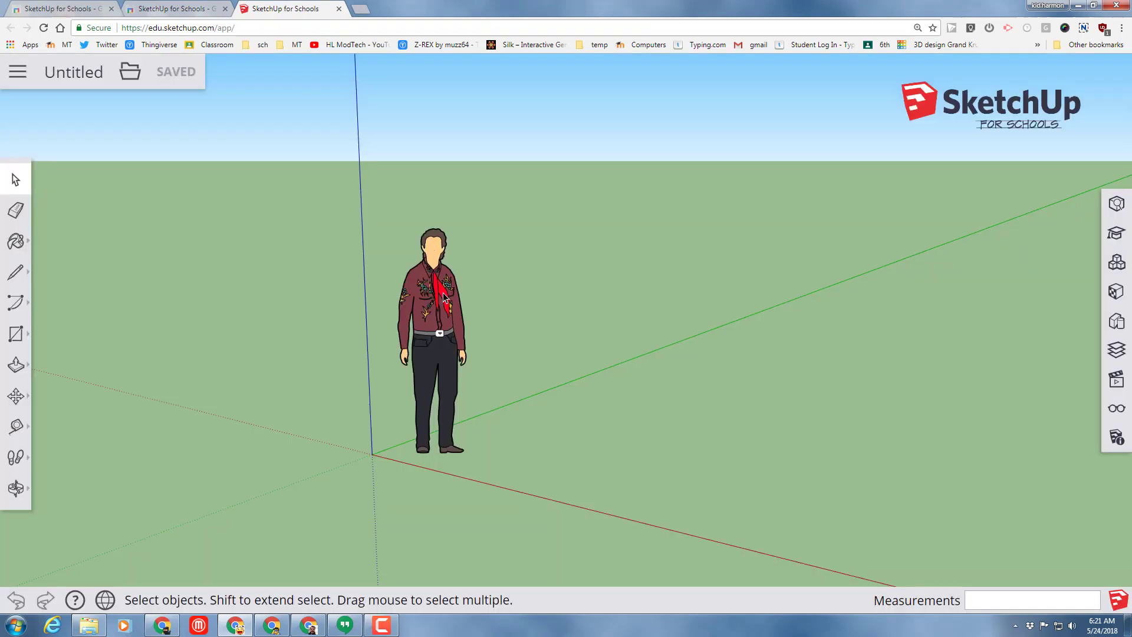
{"action": "left_click", "coordinate": [443, 298]}
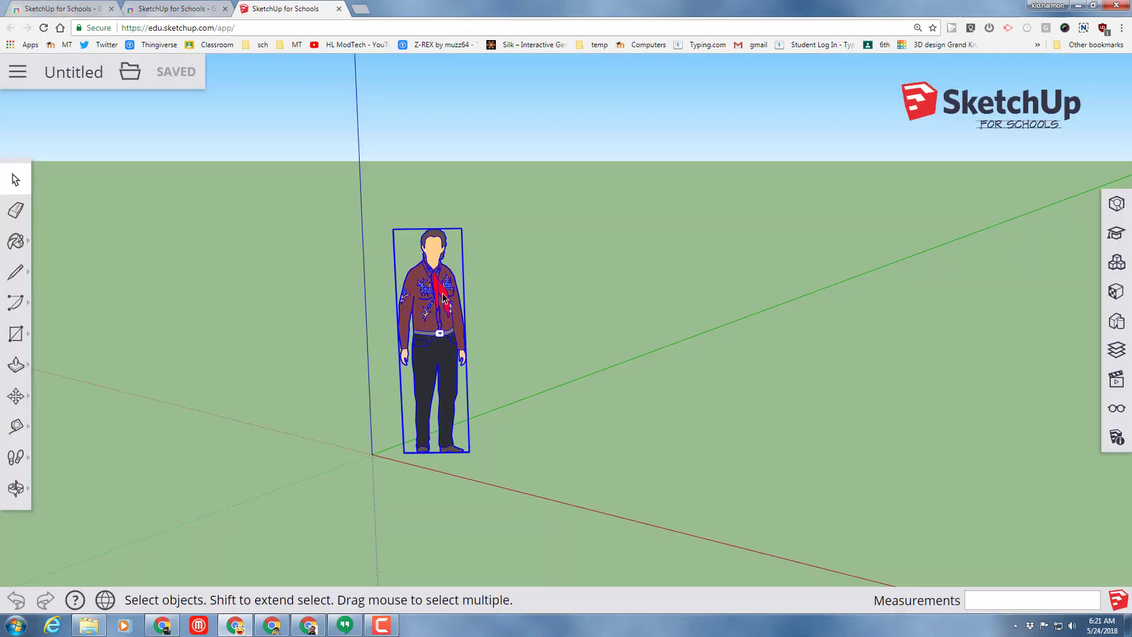
{"action": "key", "text": "Delete"}
Name the model 'wall skills' and save it in the sketchup Drive folder
{"action": "left_click", "coordinate": [89, 71]}
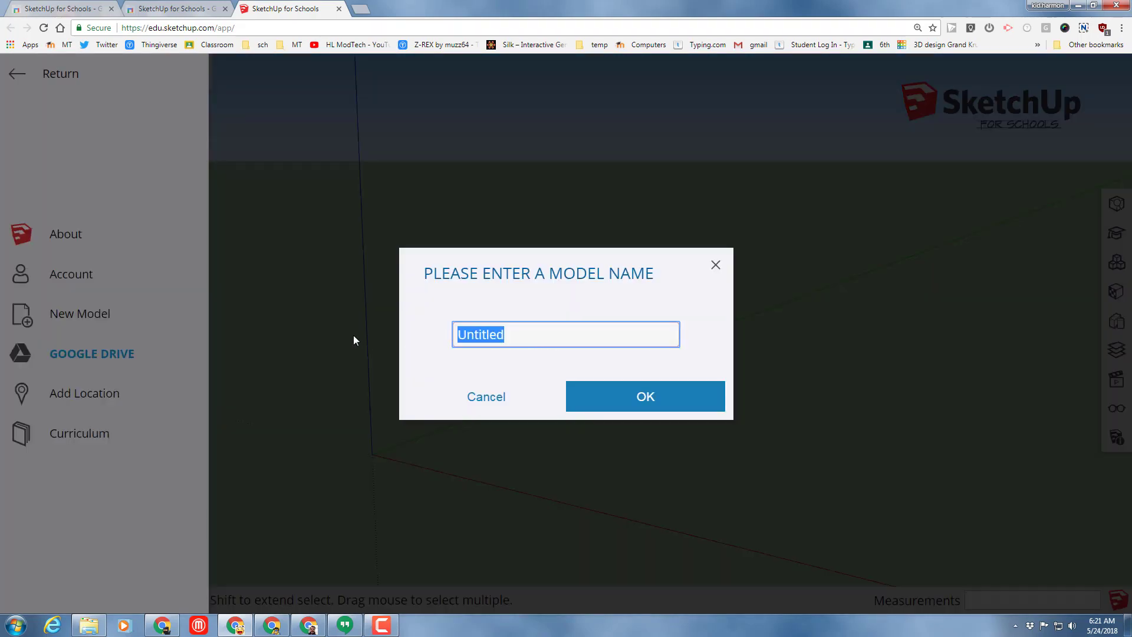
{"action": "type", "text": "wall skills"}
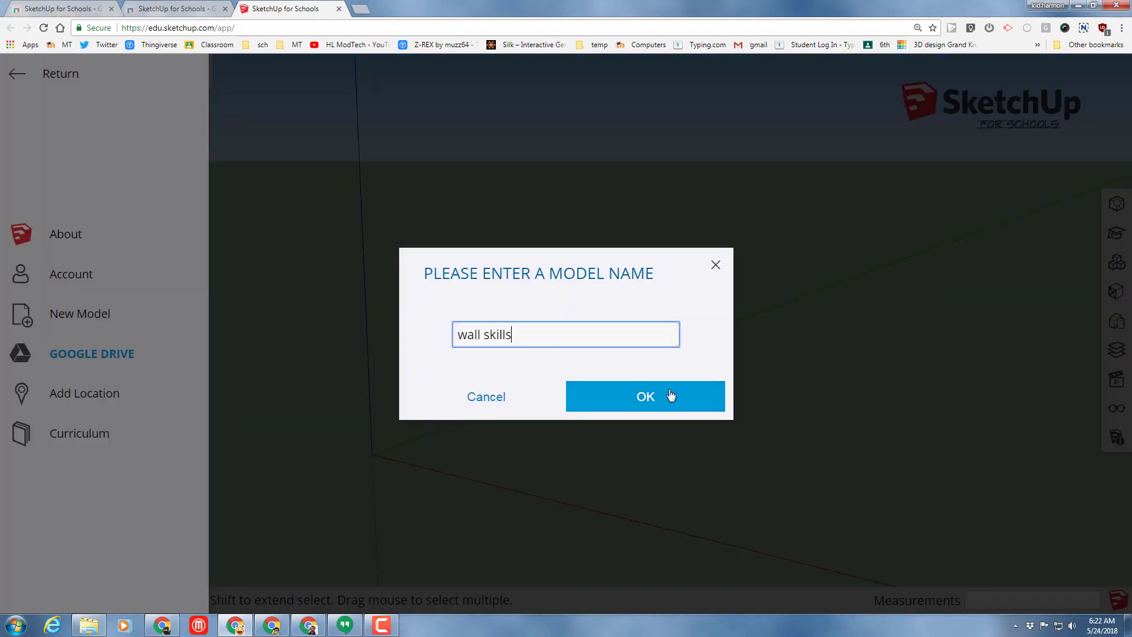
{"action": "left_click", "coordinate": [663, 395]}
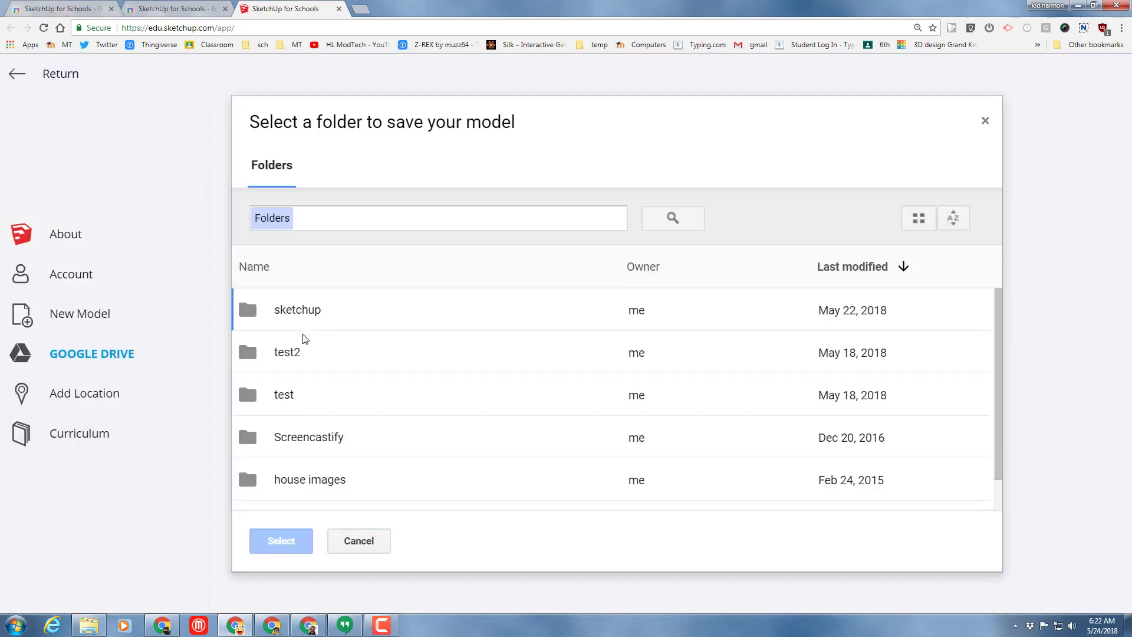
{"action": "left_click", "coordinate": [299, 312]}
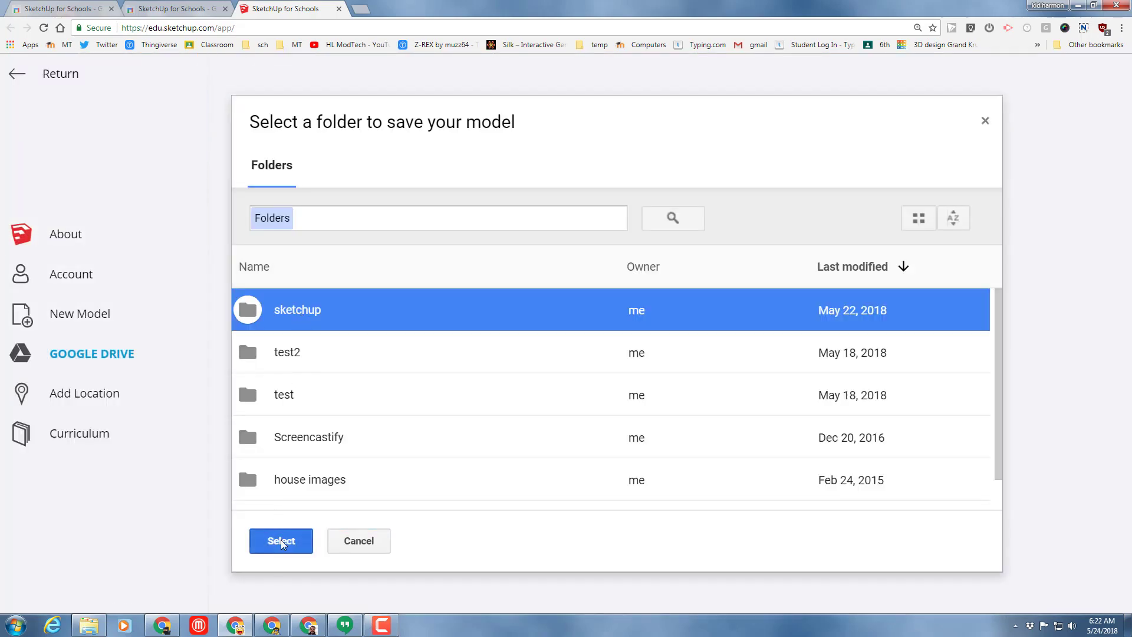
{"action": "left_click", "coordinate": [282, 541]}
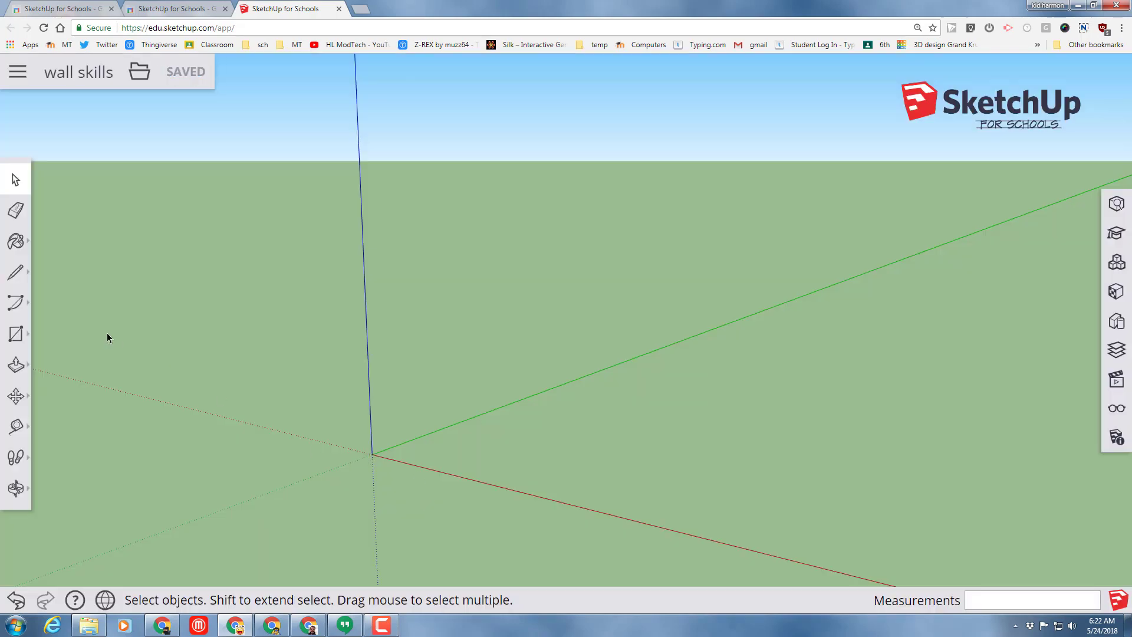
Draw a long thin rectangle from the origin and pull it up into a wall about 9' 3 1/8" tall
{"action": "left_click", "coordinate": [14, 334]}
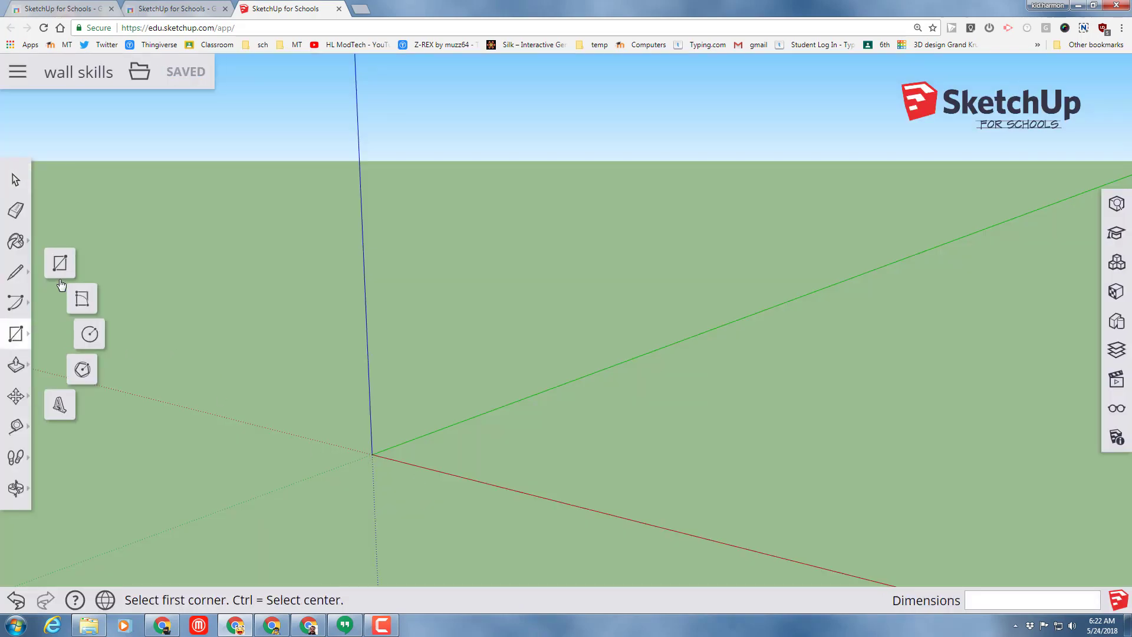
{"action": "left_click", "coordinate": [373, 454]}
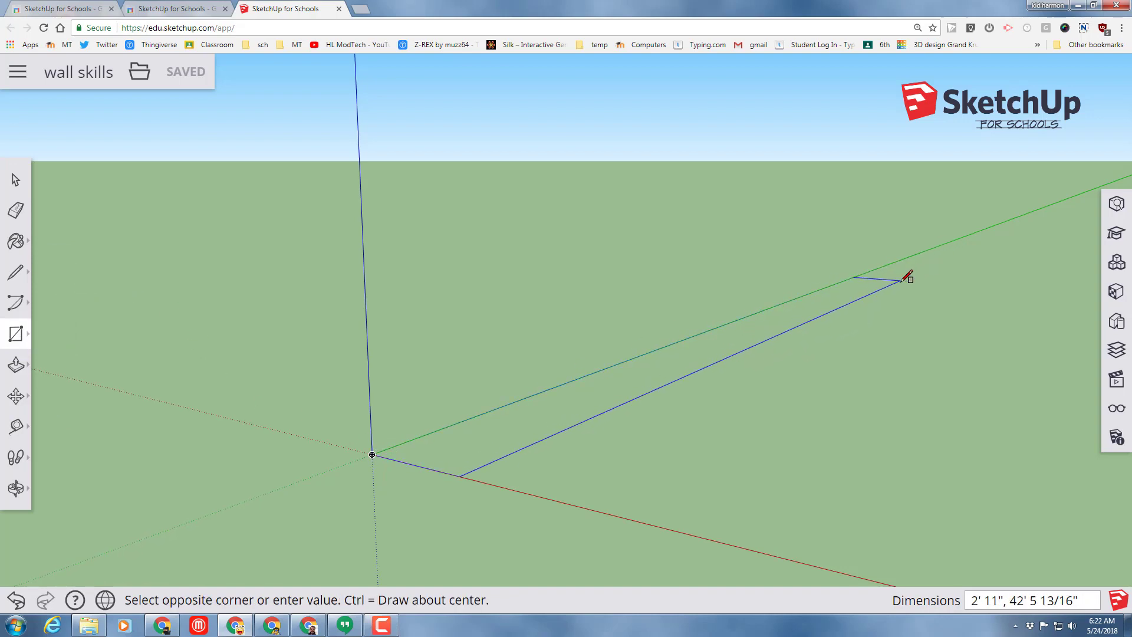
{"action": "left_click", "coordinate": [856, 294]}
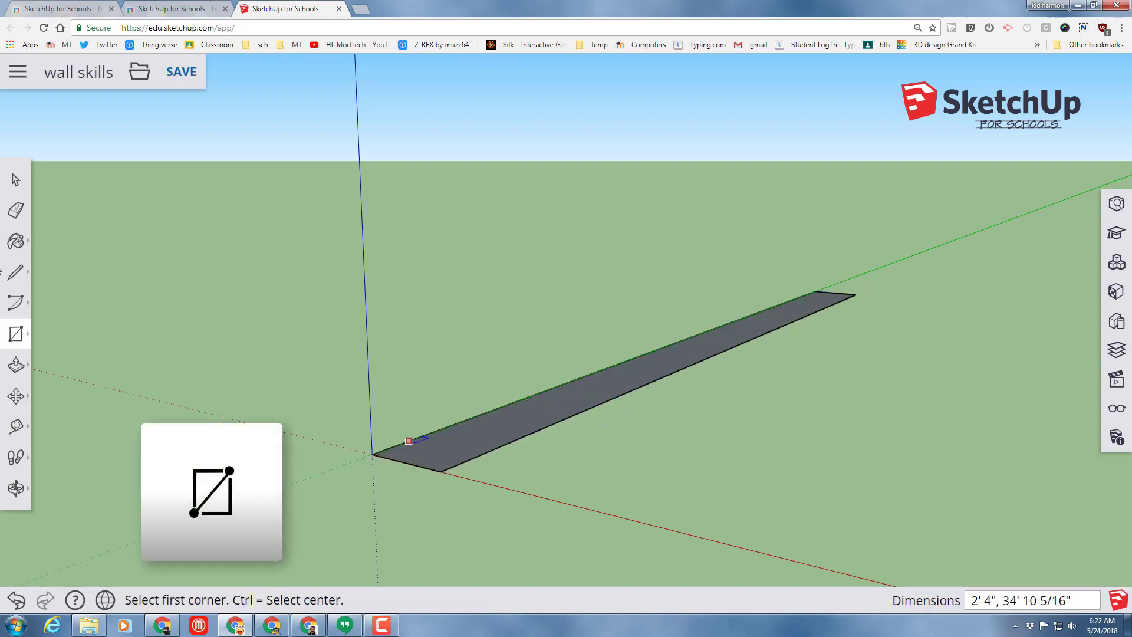
{"action": "left_click", "coordinate": [16, 364]}
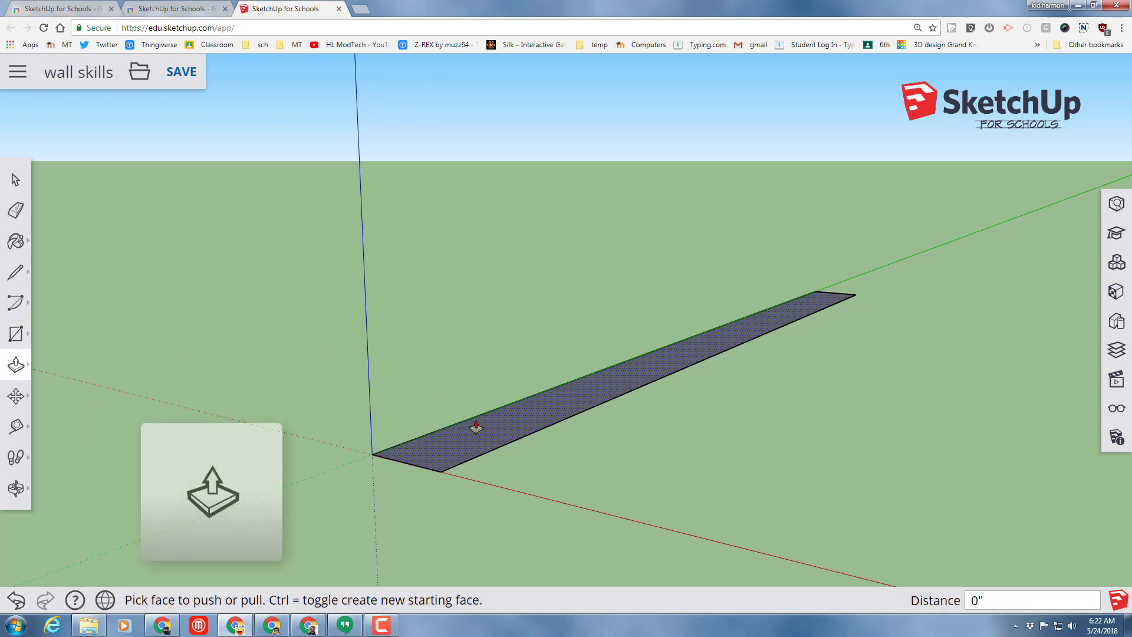
{"action": "left_click_drag", "start_coordinate": [476, 427], "coordinate": [405, 96]}
Draw a window rectangle about 4' 8 7/16" by 2' 10 7/8" near the wall face's upper left
{"action": "key", "text": "o"}
{"action": "left_click_drag", "start_coordinate": [940, 407], "coordinate": [601, 419]}
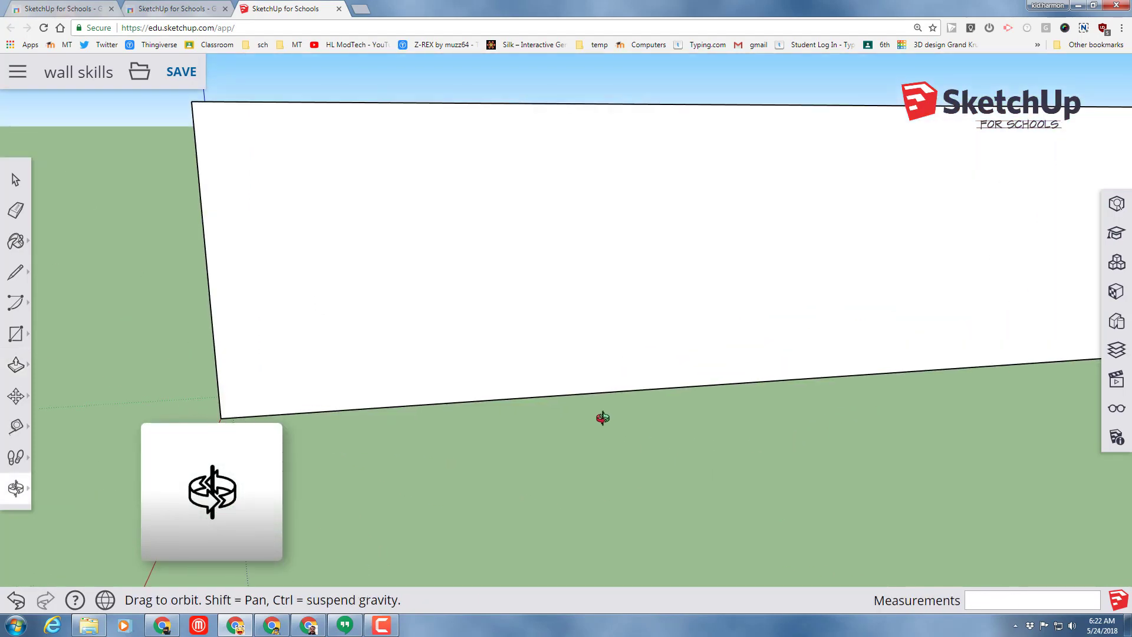
{"action": "left_click", "coordinate": [15, 334]}
{"action": "left_click", "coordinate": [60, 268]}
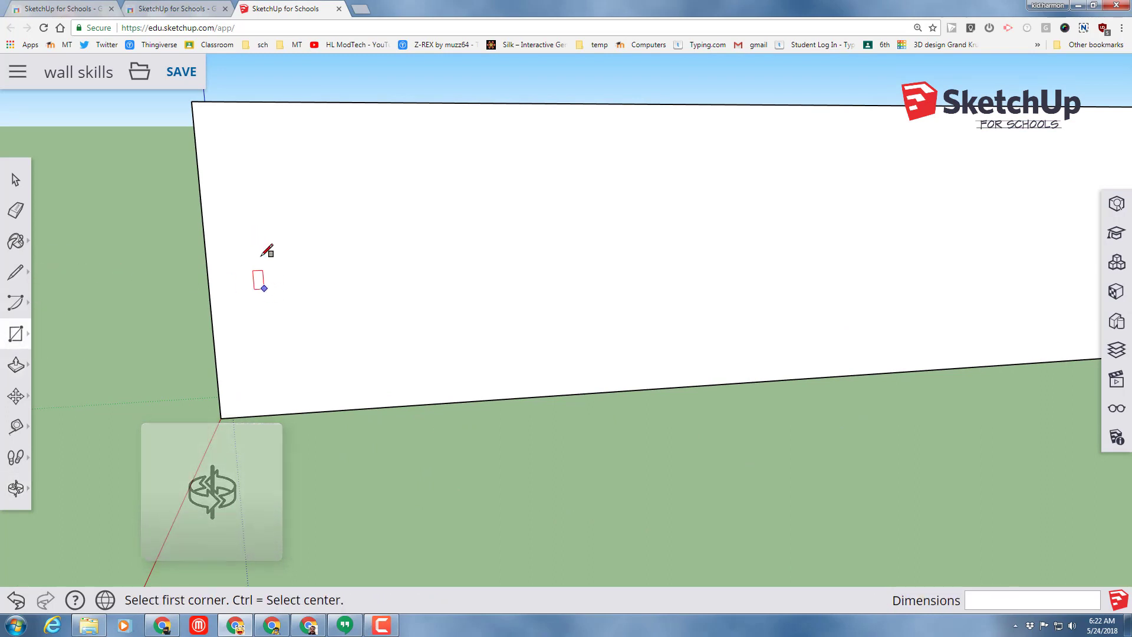
{"action": "left_click", "coordinate": [270, 253]}
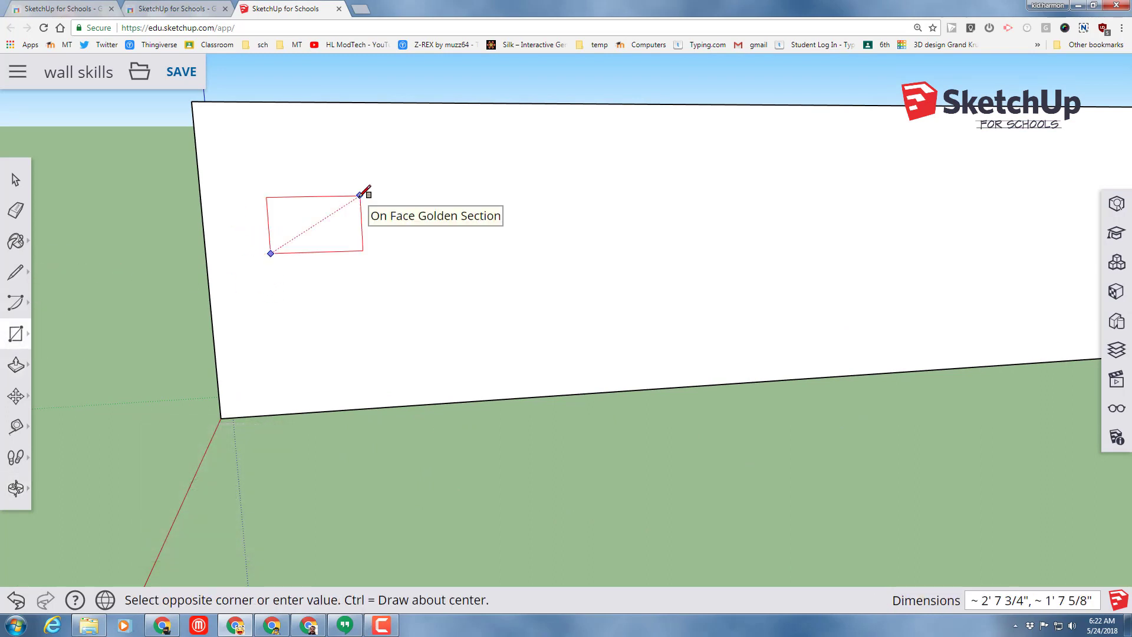
{"action": "left_click", "coordinate": [428, 144]}
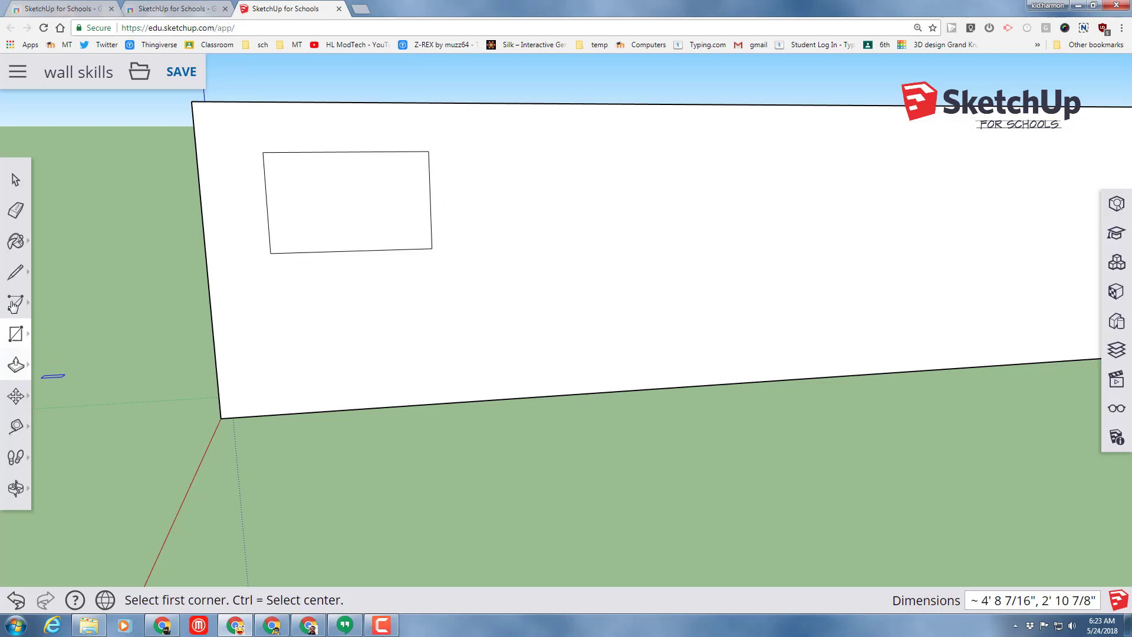
{"action": "left_click", "coordinate": [16, 179]}
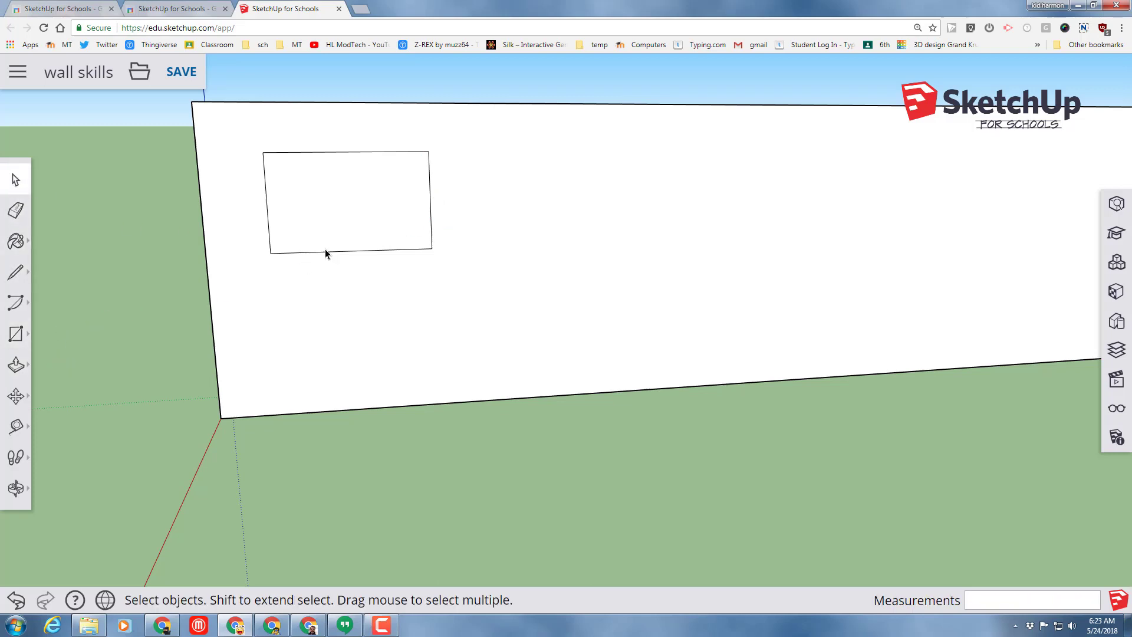
Copy the window rectangle to a spot left of the wall, then reselect the original
{"action": "double_click", "coordinate": [342, 204]}
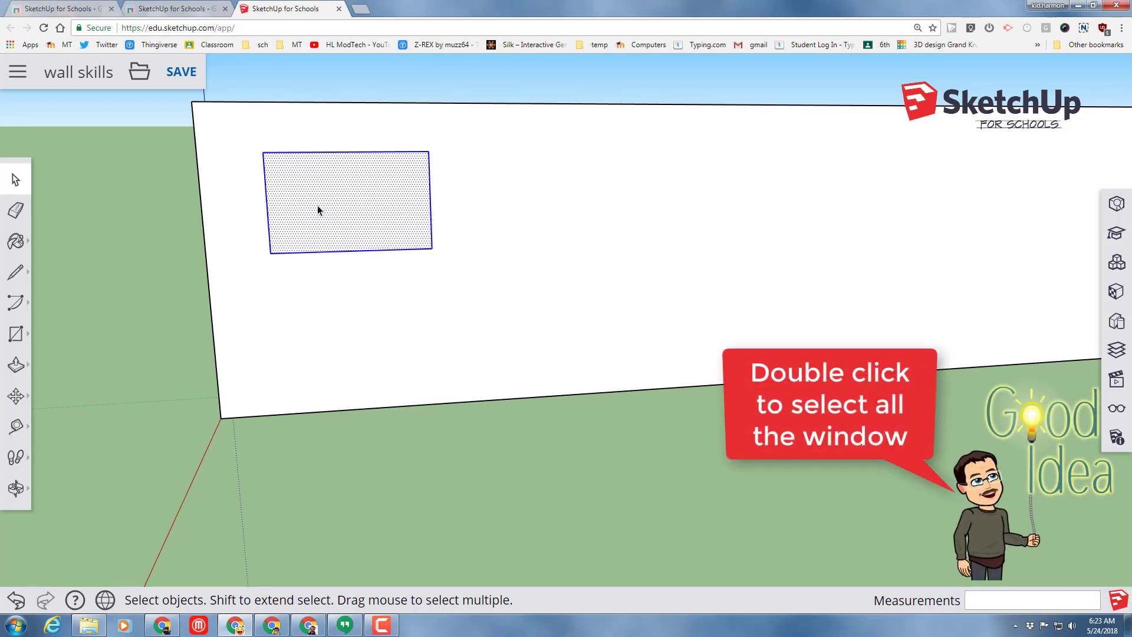
{"action": "left_click", "coordinate": [15, 396]}
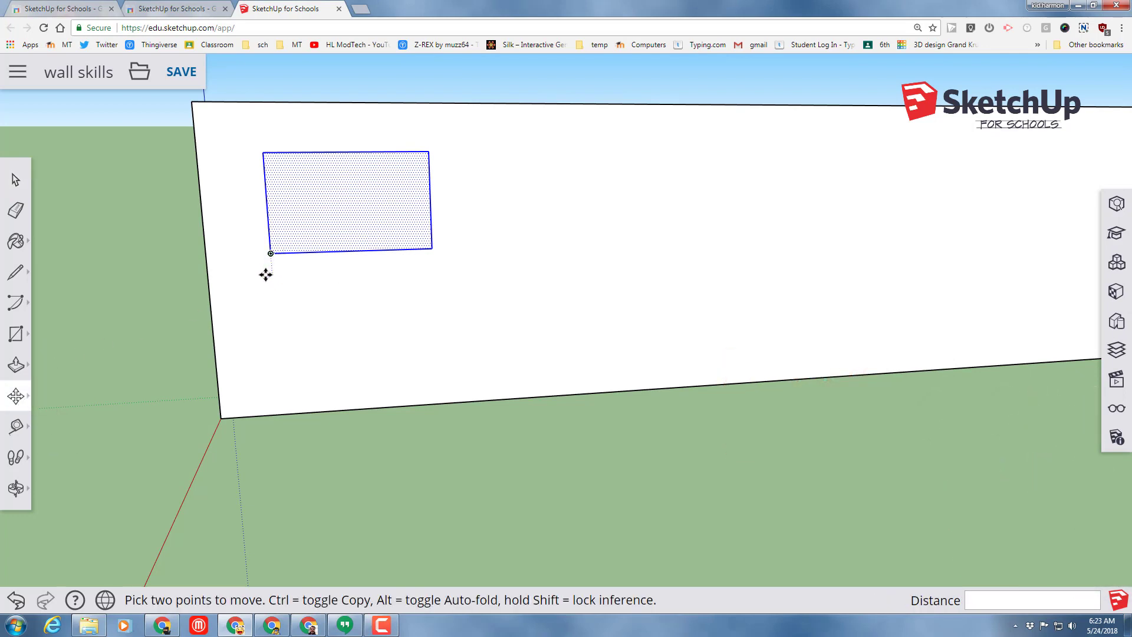
{"action": "left_click", "coordinate": [270, 253]}
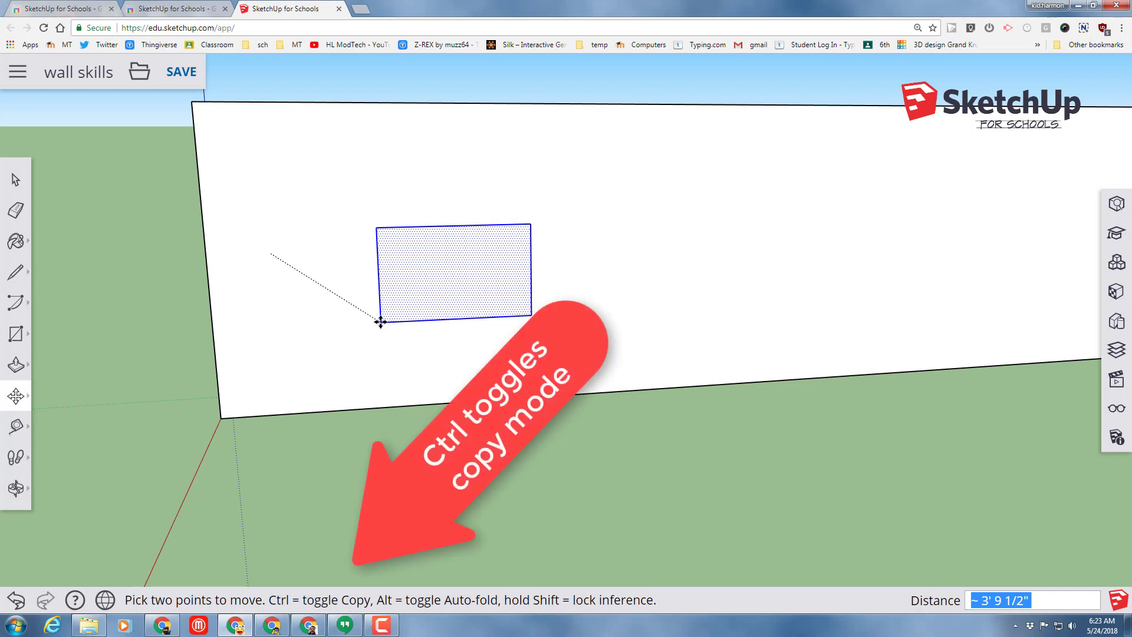
{"action": "key", "text": "ctrl"}
{"action": "scroll", "coordinate": [282, 386], "scroll_direction": "down", "scroll_amount": 4}
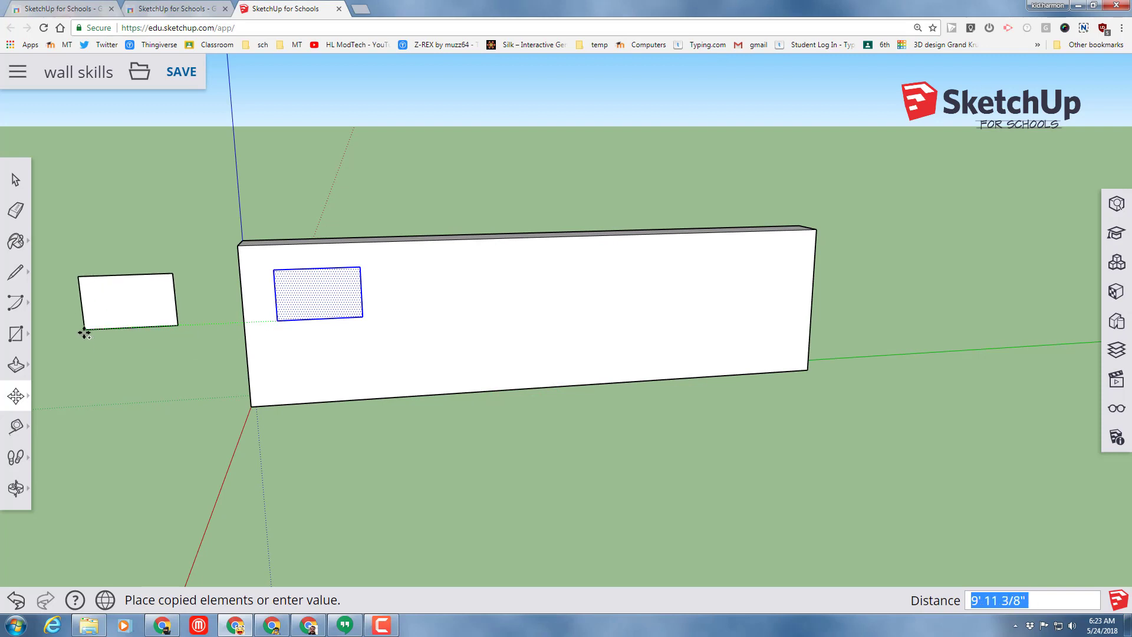
{"action": "left_click", "coordinate": [85, 333]}
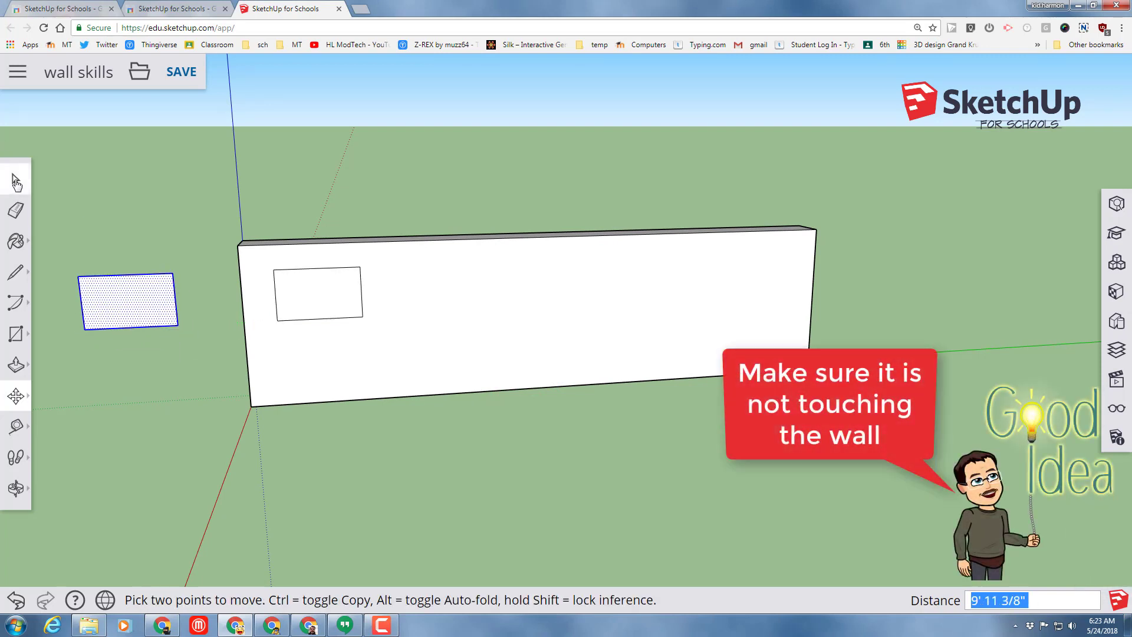
{"action": "left_click", "coordinate": [16, 183]}
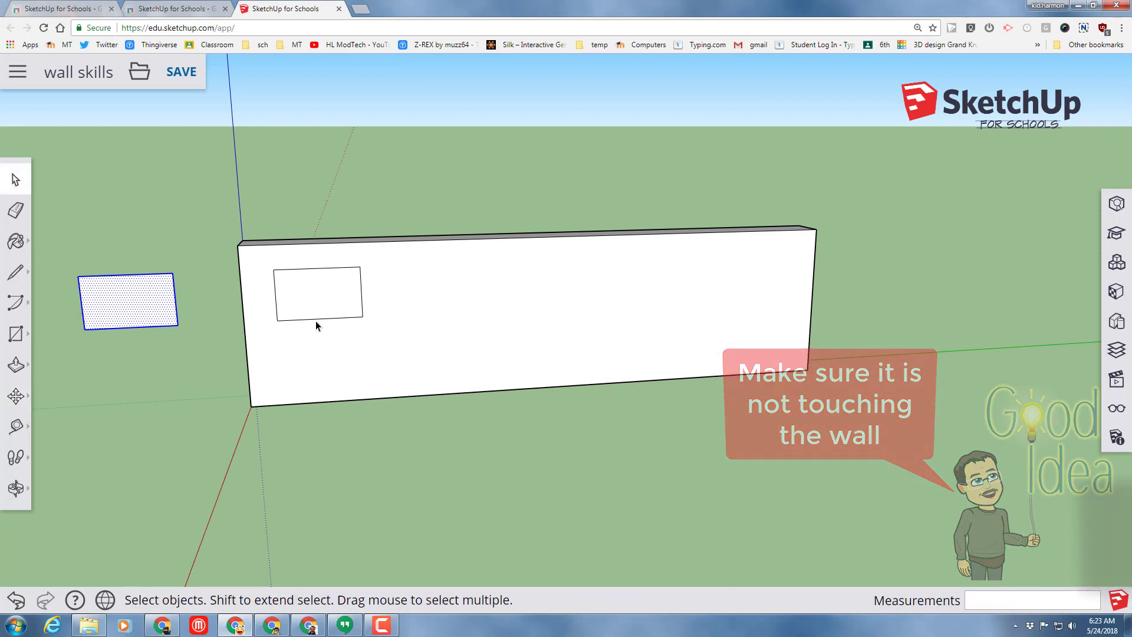
{"action": "left_click", "coordinate": [315, 302]}
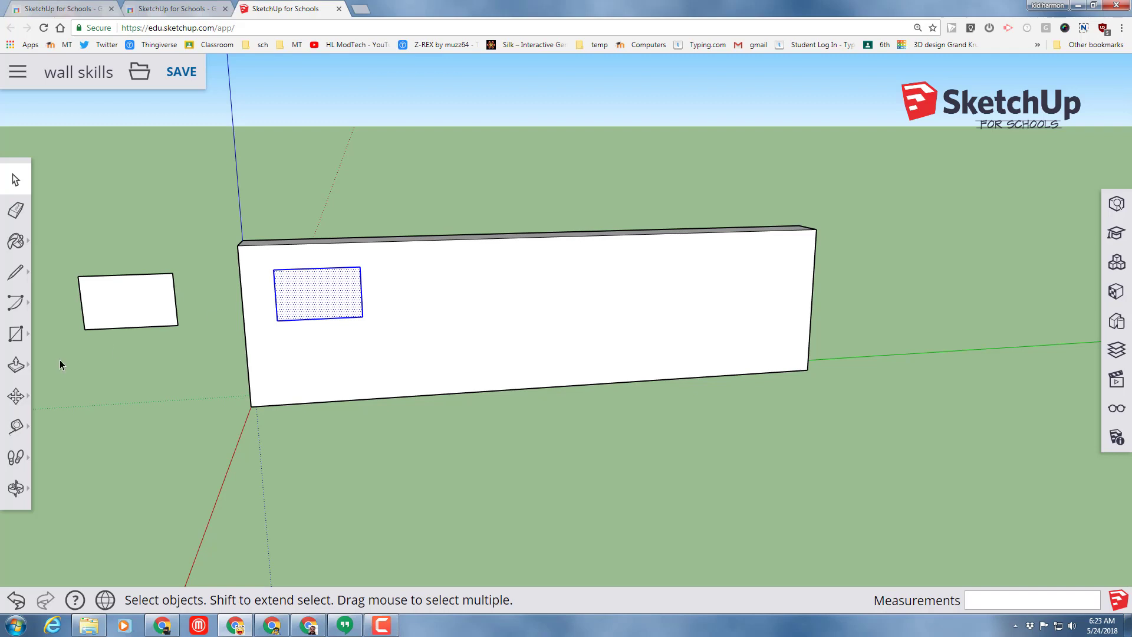
Copy the window rectangle to the wall's right end and divide by 3 into four windows
{"action": "left_click", "coordinate": [15, 396]}
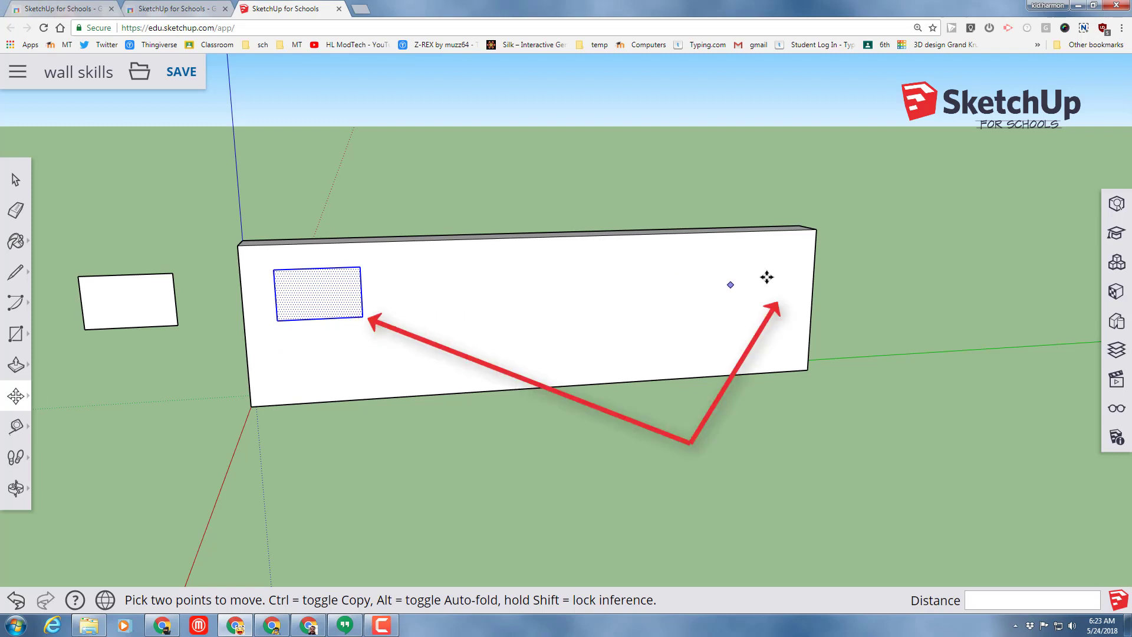
{"action": "left_click", "coordinate": [363, 317]}
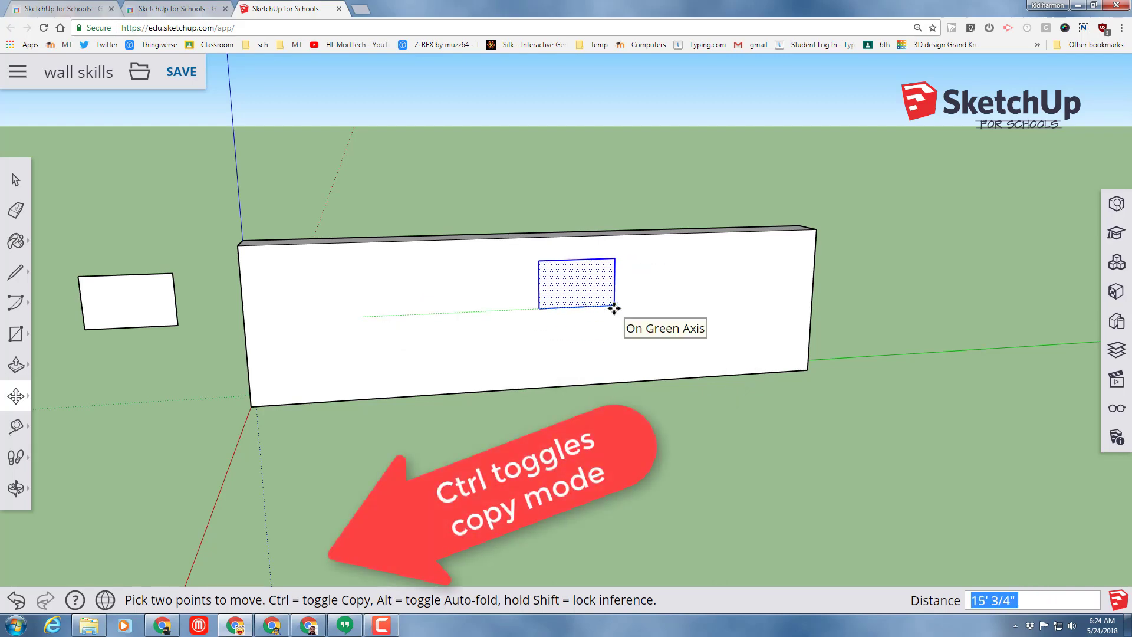
{"action": "key", "text": "ctrl"}
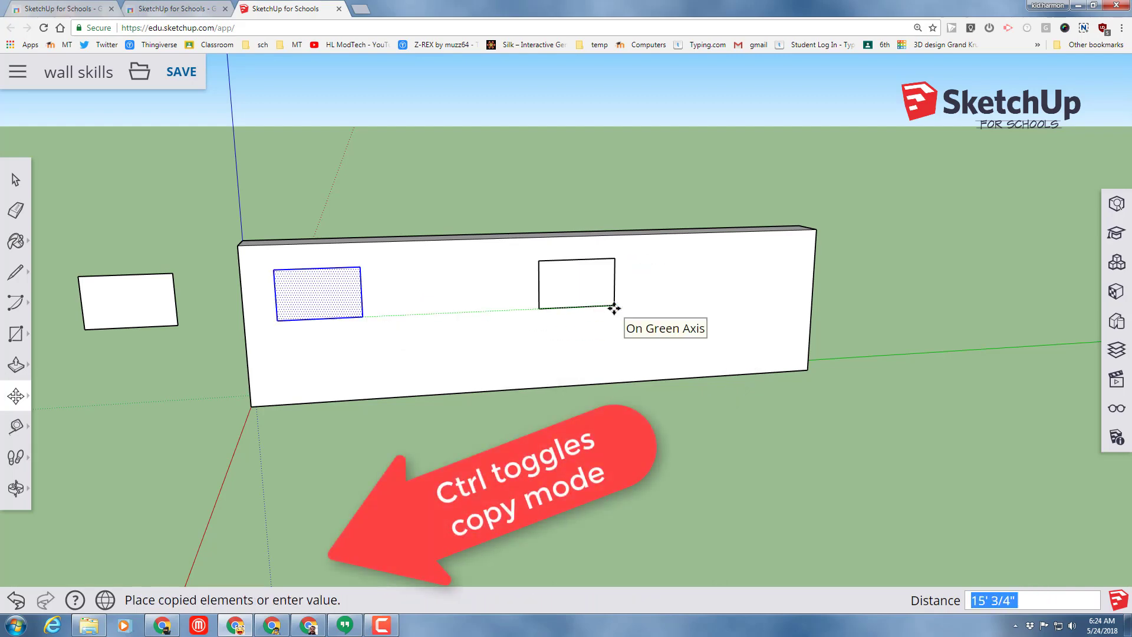
{"action": "left_click", "coordinate": [781, 296]}
{"action": "type", "text": "/3"}
{"action": "key", "text": "Return"}
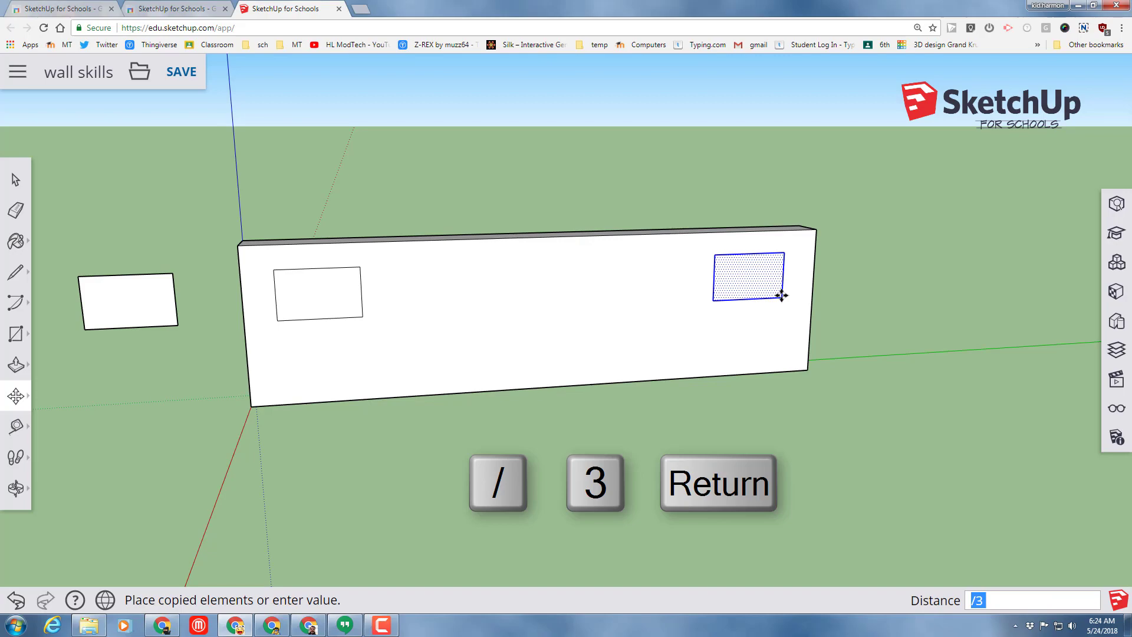
{"action": "key", "text": "Return"}
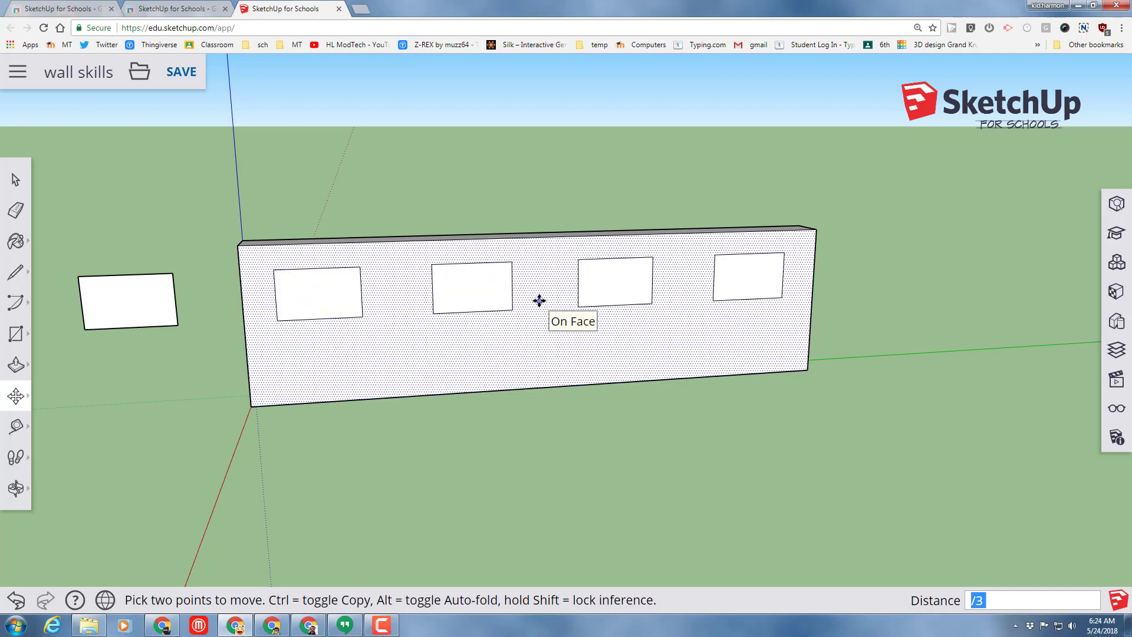
{"action": "key", "text": "o"}
{"action": "left_click_drag", "start_coordinate": [680, 336], "coordinate": [777, 399]}
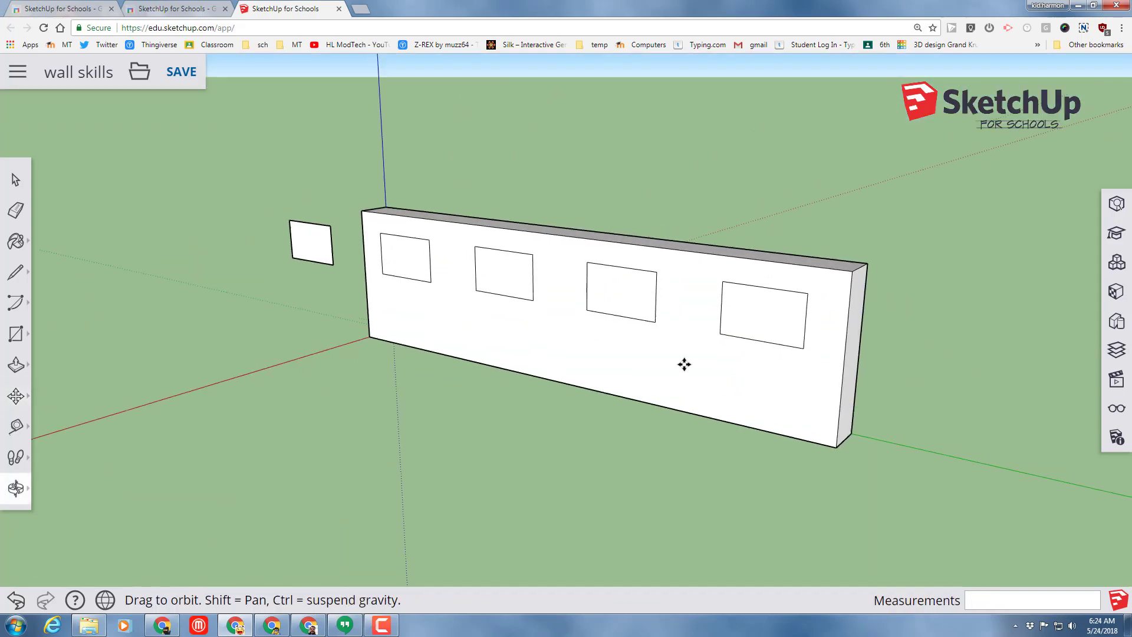
{"action": "key", "text": "m"}
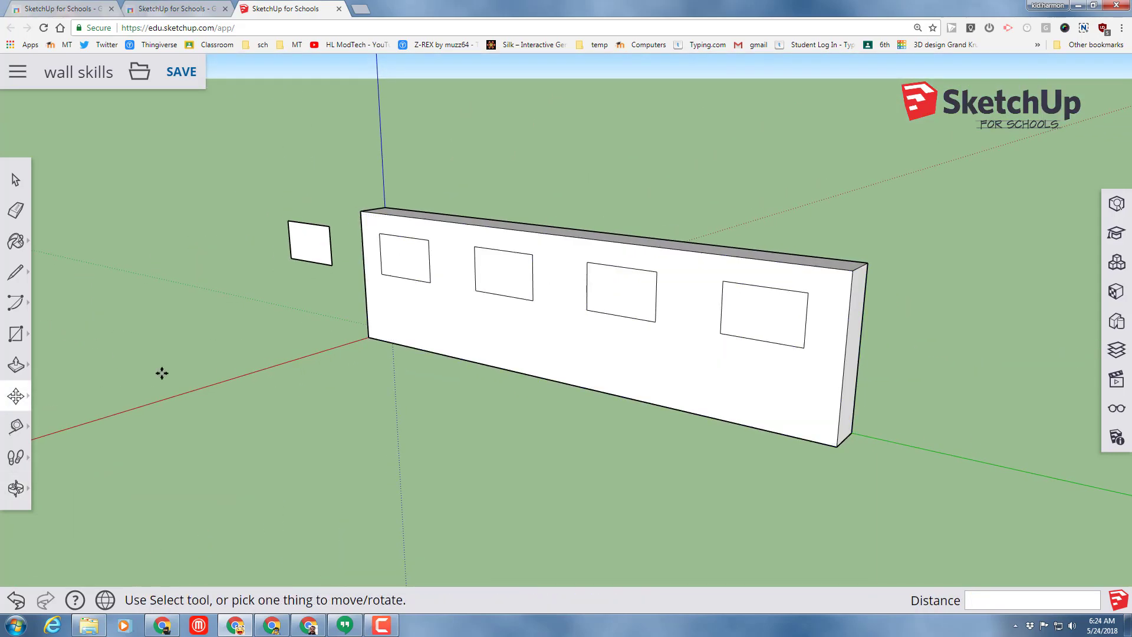
{"action": "middle_click_drag", "start_coordinate": [198, 380], "coordinate": [510, 389]}
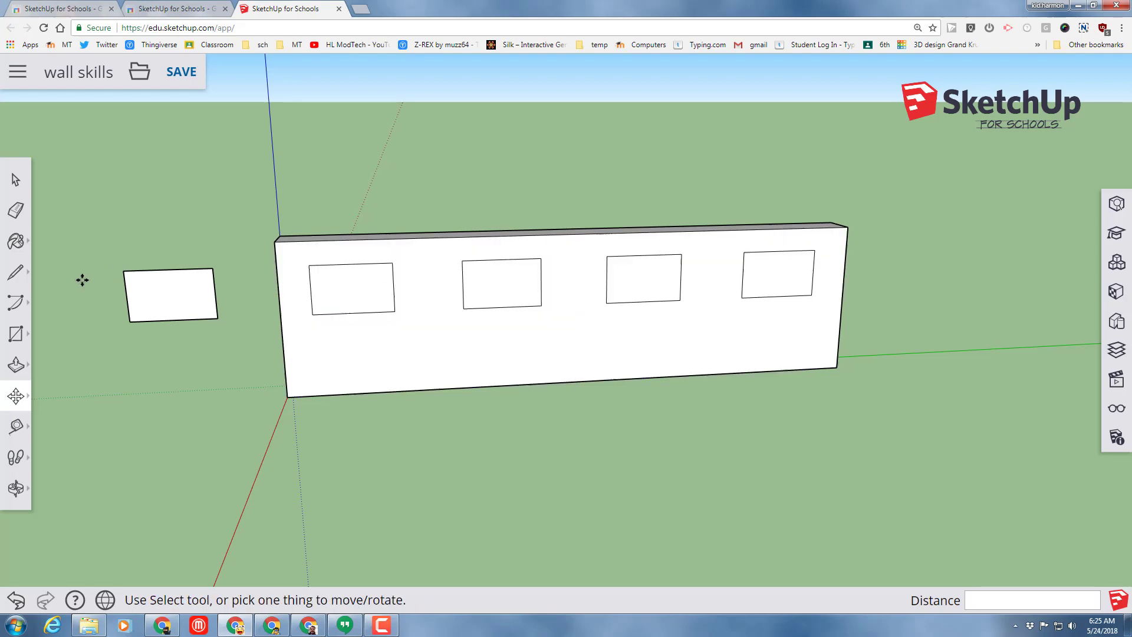
Draw a circle of radius 1' 3 3/8" on the wall's lower left, below the first window
{"action": "left_click", "coordinate": [15, 335]}
{"action": "left_click", "coordinate": [90, 336]}
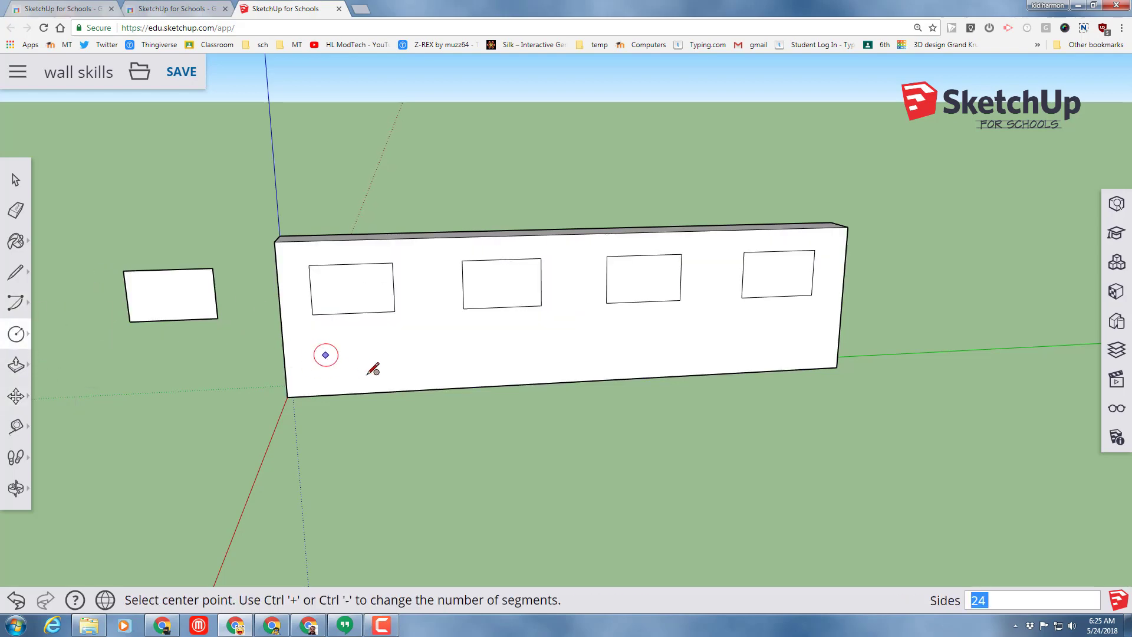
{"action": "left_click", "coordinate": [356, 348]}
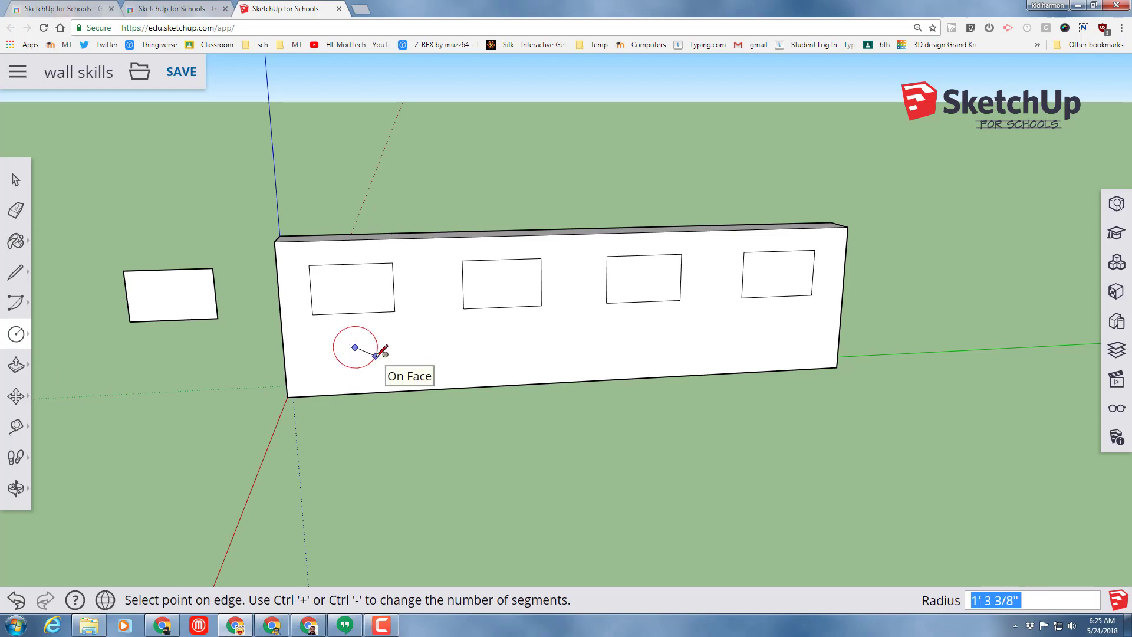
{"action": "left_click", "coordinate": [378, 354]}
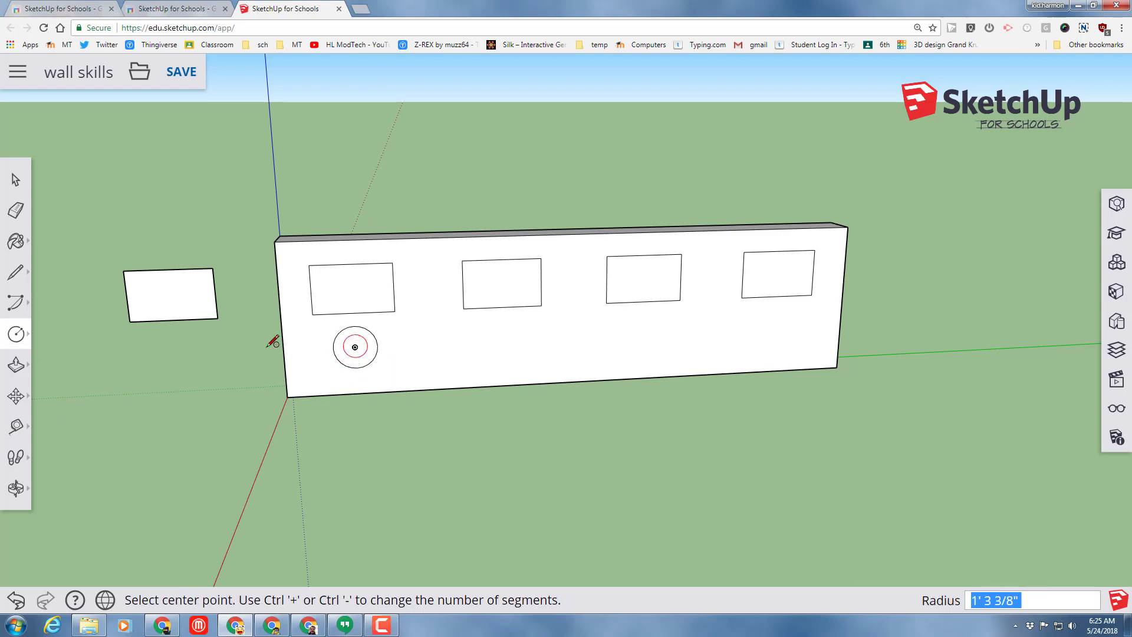
{"action": "left_click", "coordinate": [16, 179]}
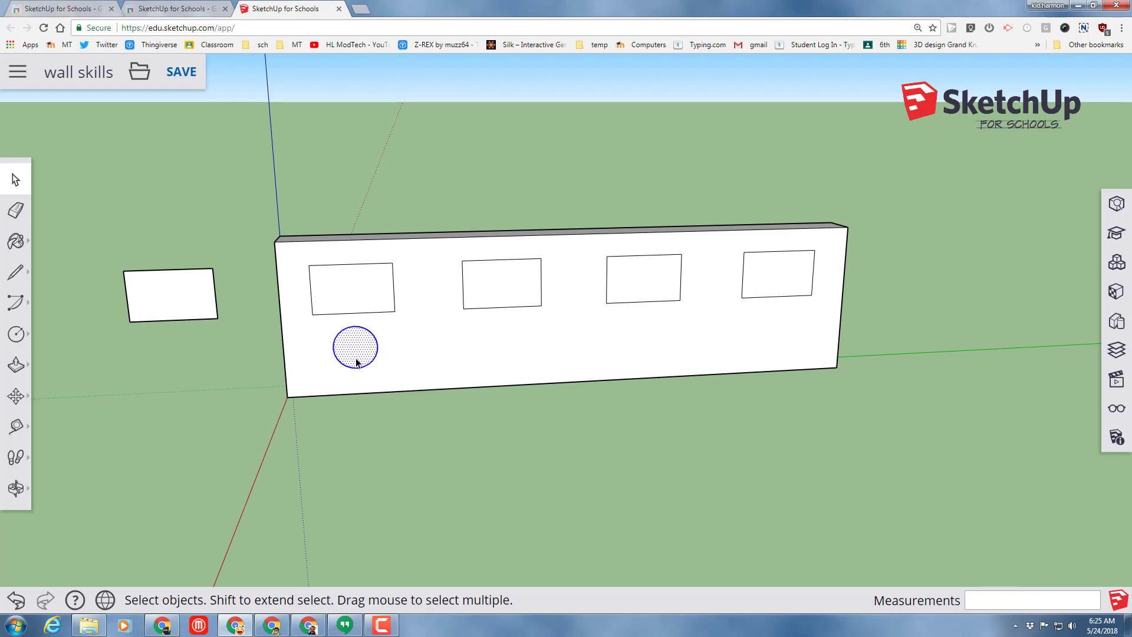
Copy the circle to the wall's right end and divide by 5 into six circles
{"action": "left_click", "coordinate": [14, 396]}
{"action": "left_click", "coordinate": [61, 361]}
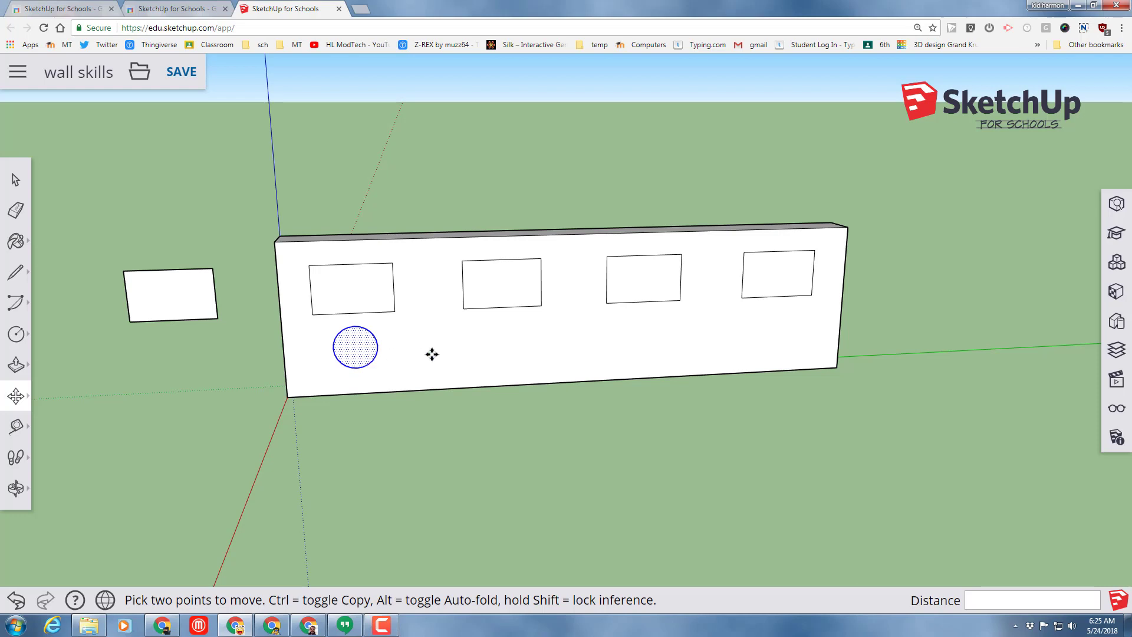
{"action": "left_click", "coordinate": [355, 346]}
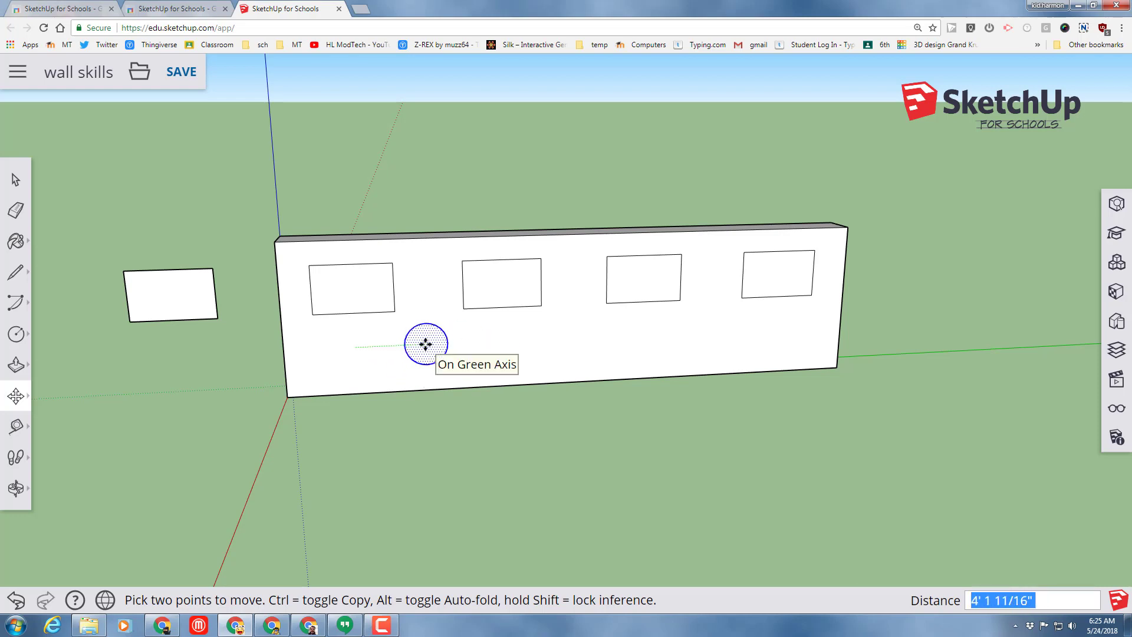
{"action": "key", "text": "ctrl"}
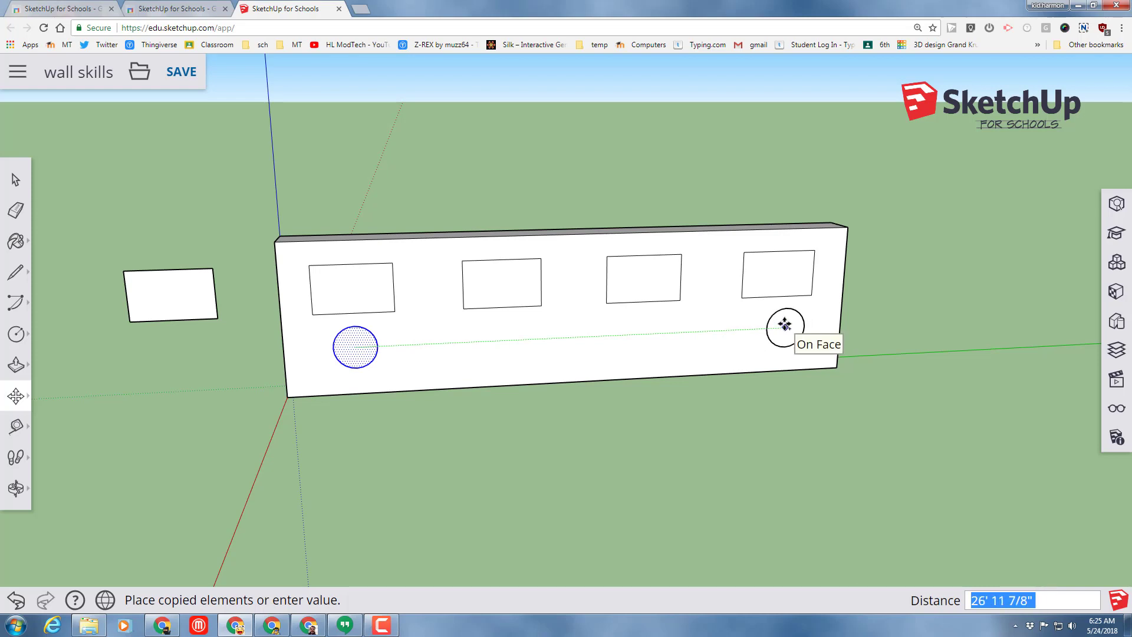
{"action": "left_click", "coordinate": [784, 325]}
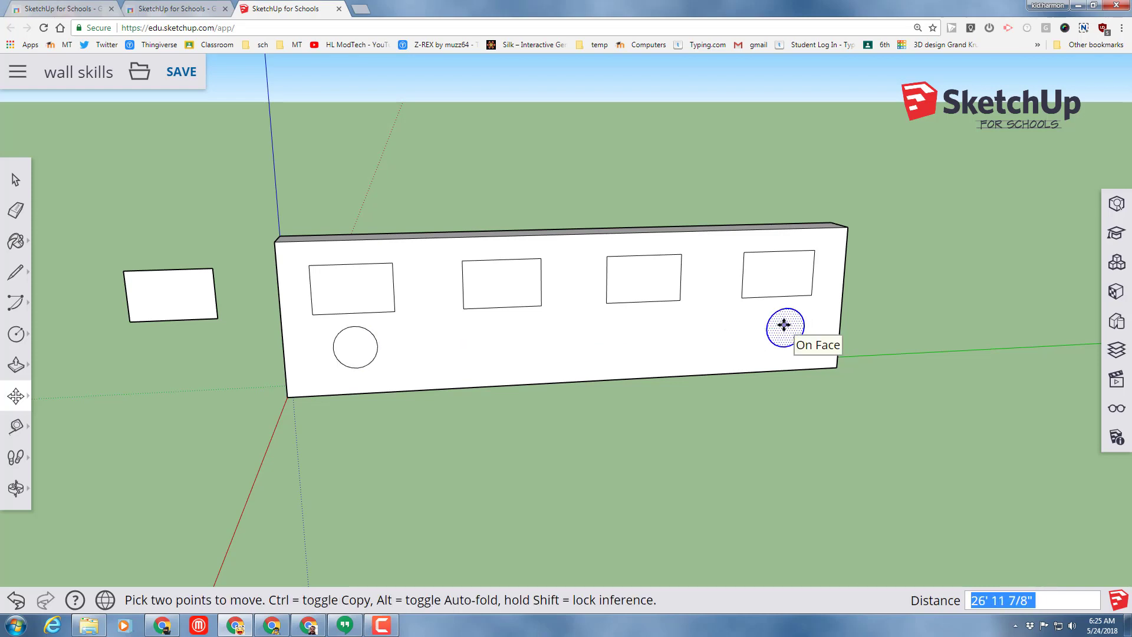
{"action": "type", "text": "/"}
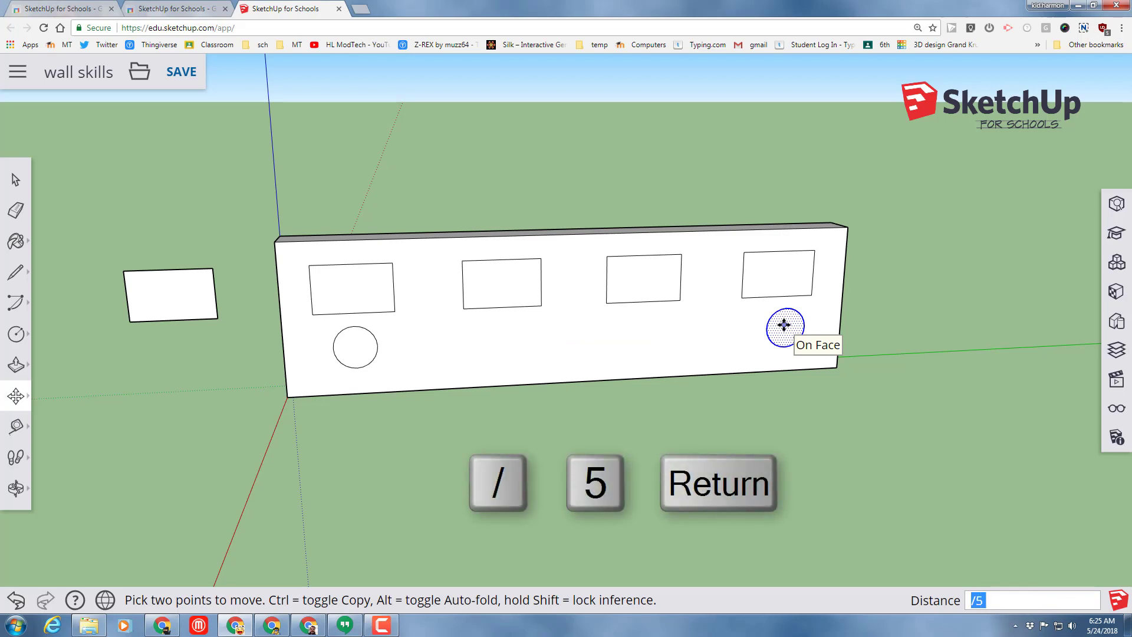
{"action": "type", "text": "5"}
{"action": "key", "text": "Return"}
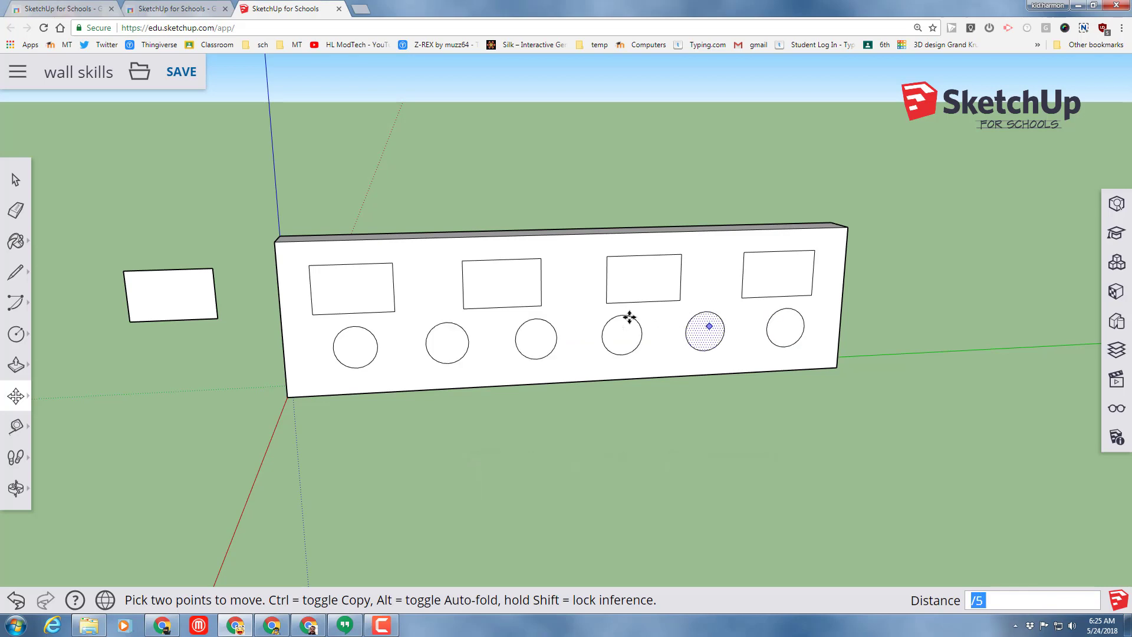
{"action": "key", "text": "Escape"}
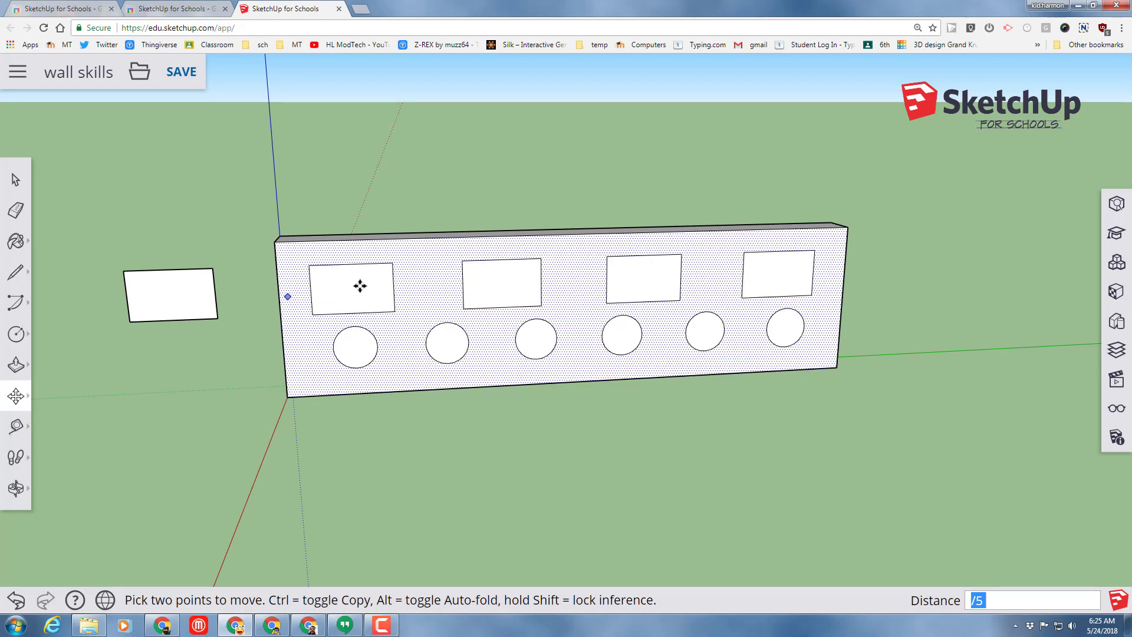
Push the first window rectangle through the wall's full thickness as an opening
{"action": "left_click", "coordinate": [14, 366]}
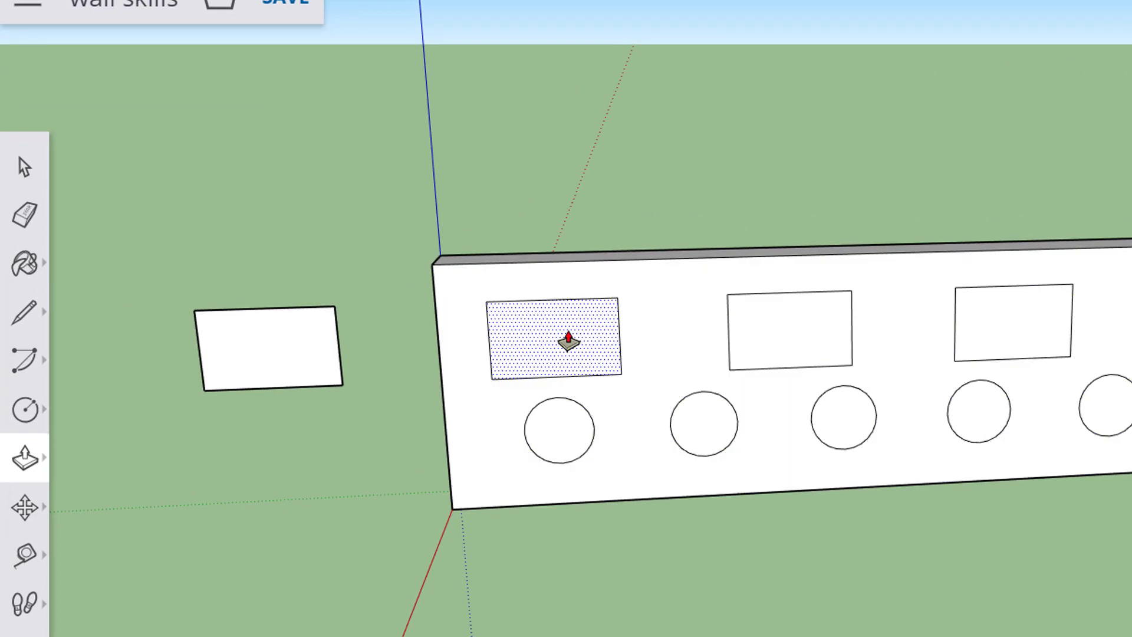
{"action": "left_click", "coordinate": [568, 340]}
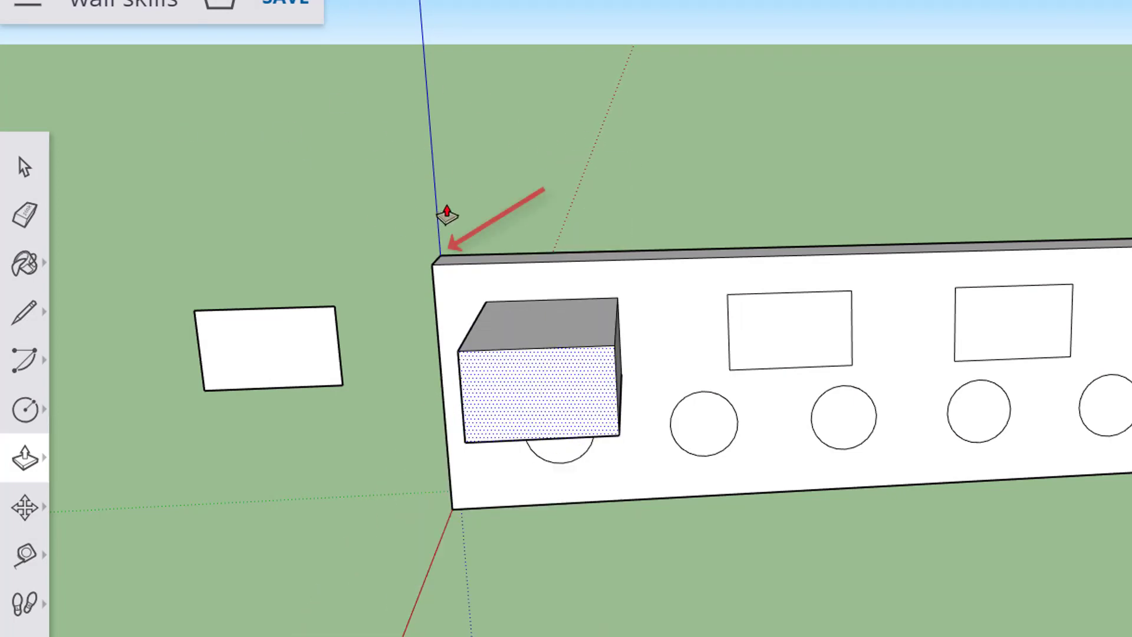
{"action": "left_click", "coordinate": [438, 263]}
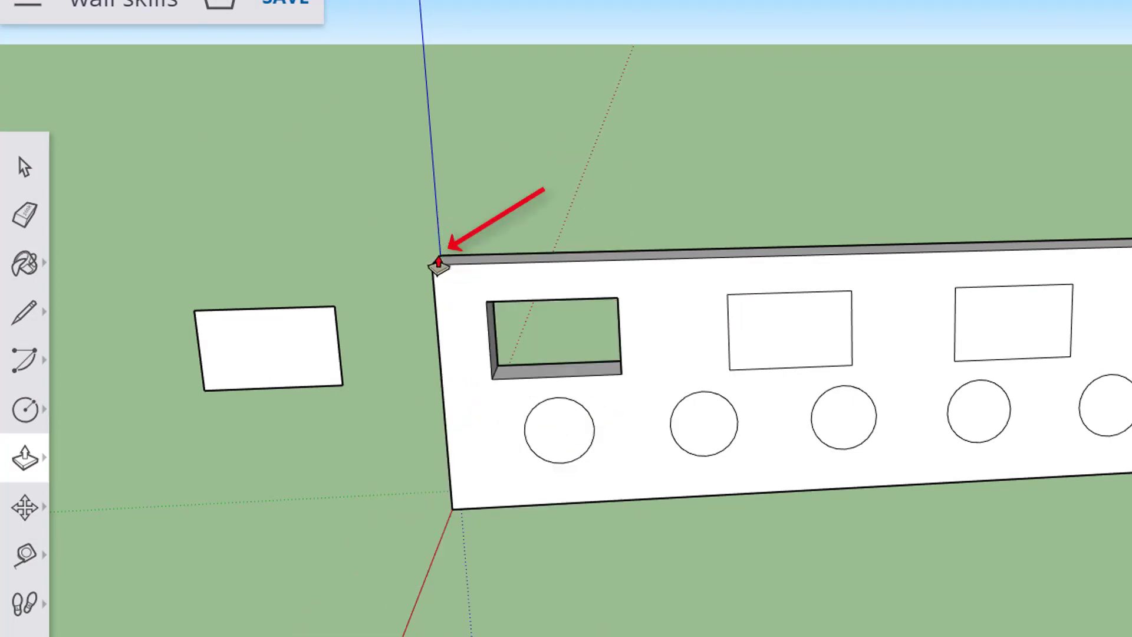
Push the second window rectangle partway into the wall as a recess
{"action": "left_click", "coordinate": [753, 329]}
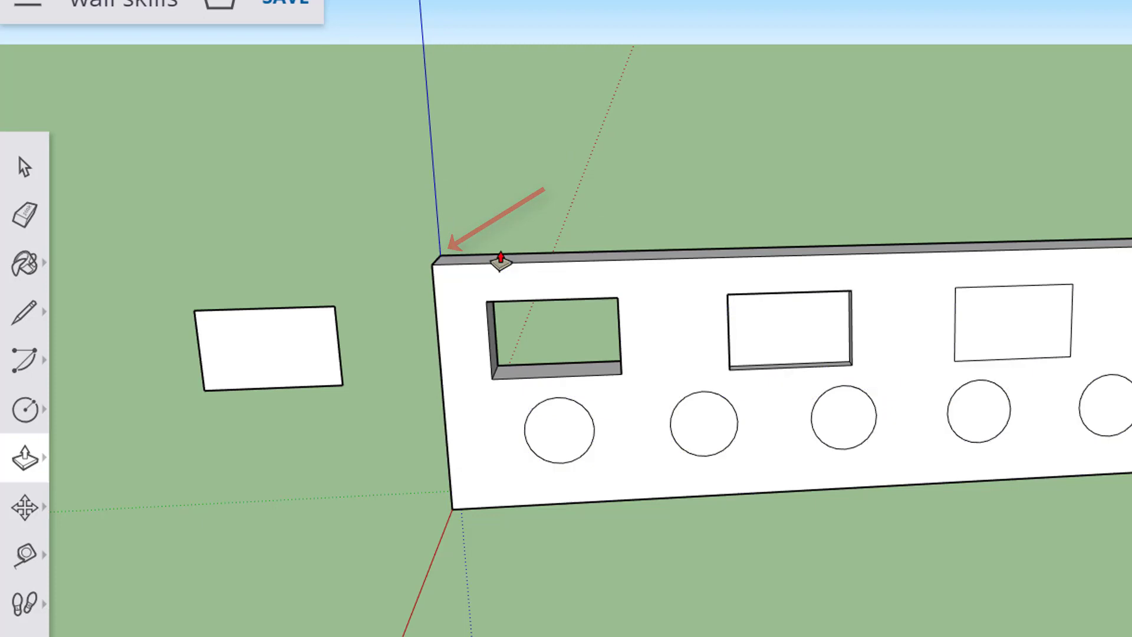
{"action": "left_click", "coordinate": [804, 236]}
{"action": "left_click", "coordinate": [791, 324]}
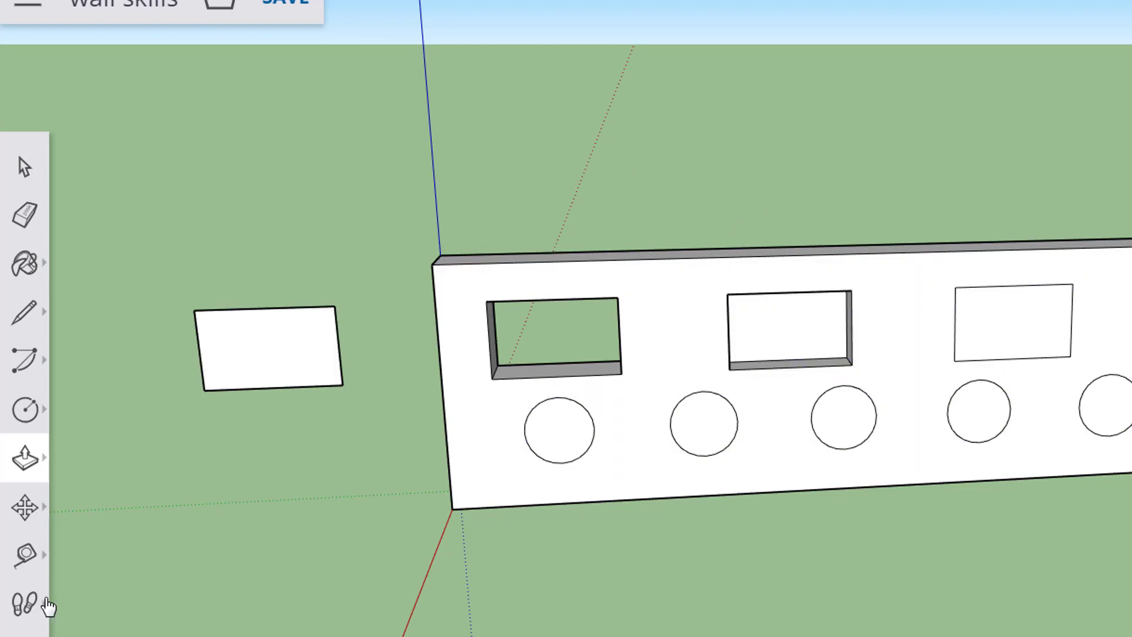
{"action": "left_click", "coordinate": [36, 613]}
Push the second window's recess face back through the wall to make an open hole
{"action": "left_click", "coordinate": [95, 538]}
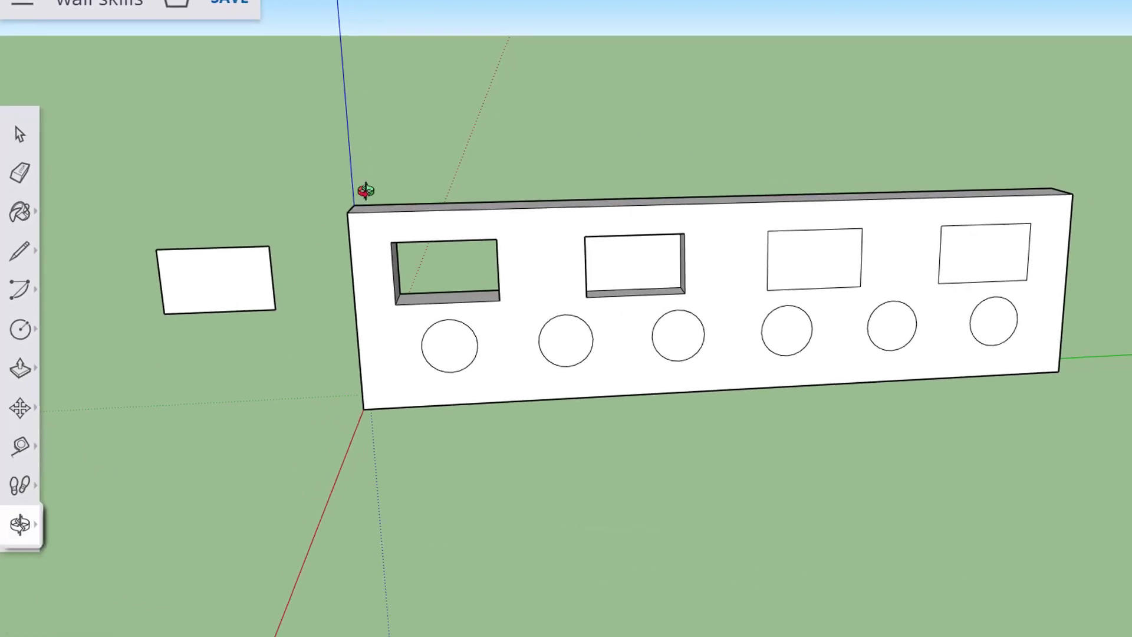
{"action": "left_click_drag", "start_coordinate": [379, 173], "coordinate": [607, 302]}
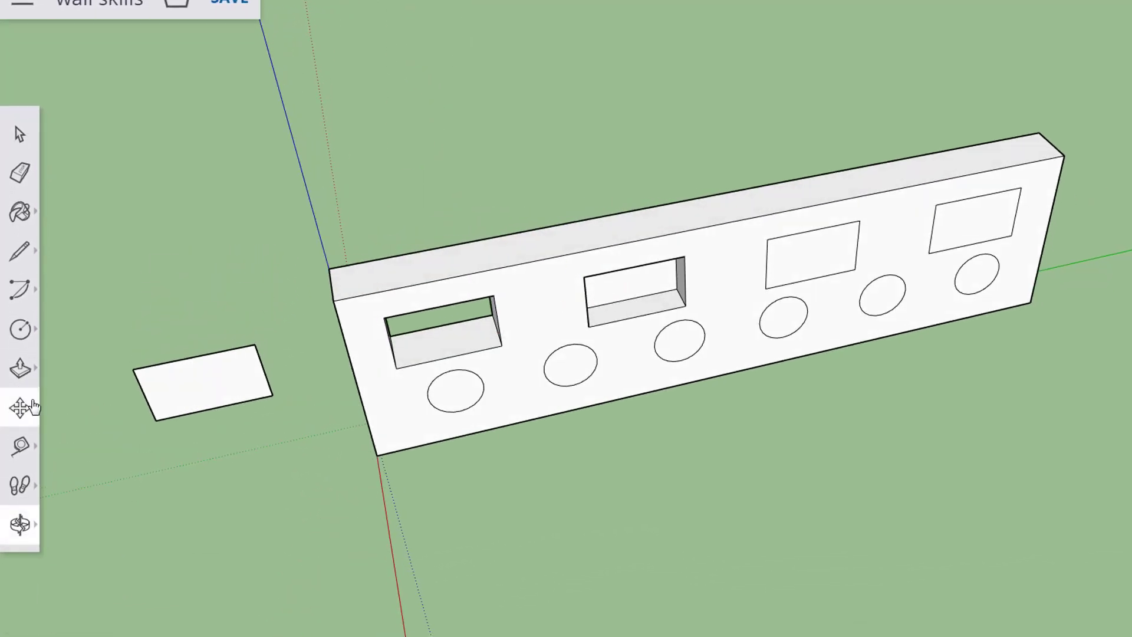
{"action": "left_click", "coordinate": [20, 368]}
{"action": "left_click", "coordinate": [82, 312]}
{"action": "left_click", "coordinate": [649, 303]}
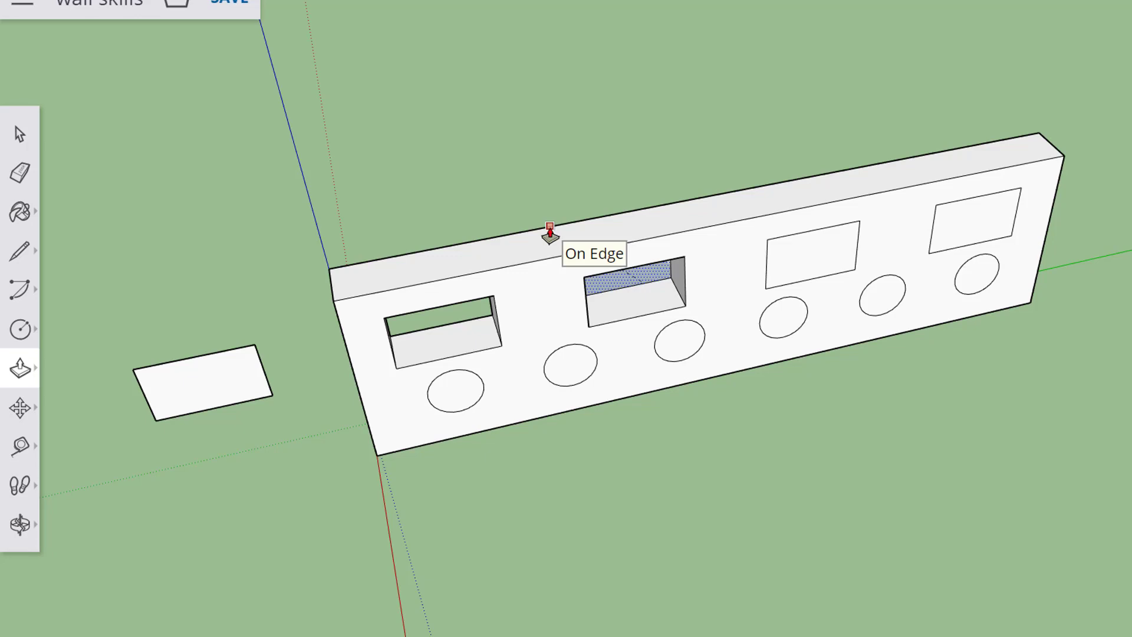
{"action": "left_click", "coordinate": [549, 231]}
Push the third and fourth window faces through the wall as openings
{"action": "left_click", "coordinate": [838, 251]}
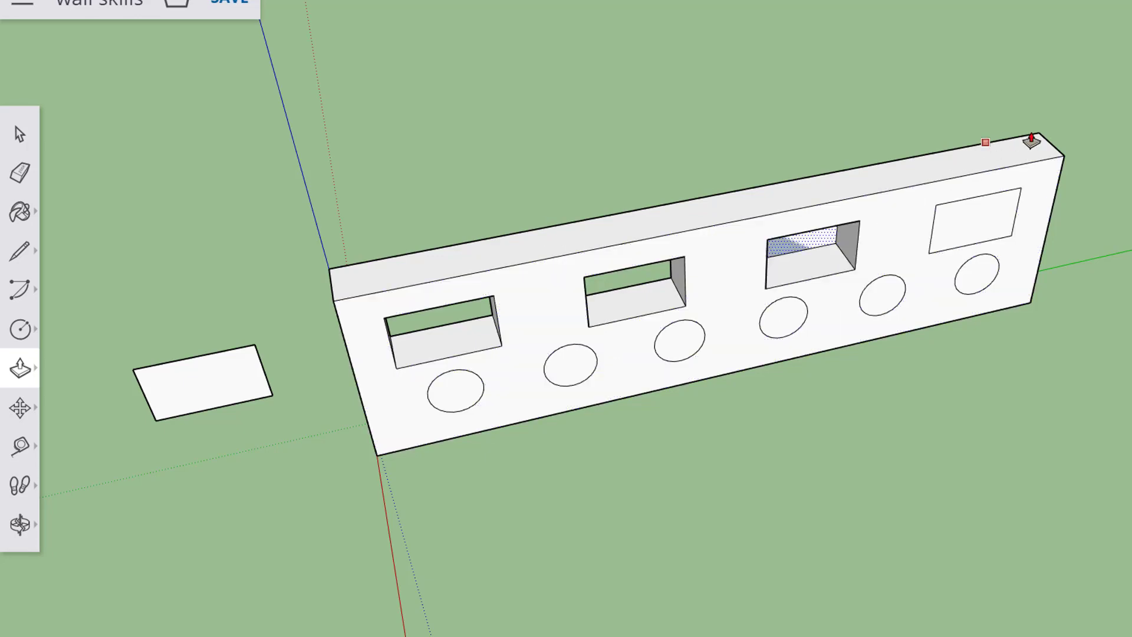
{"action": "left_click", "coordinate": [1041, 140]}
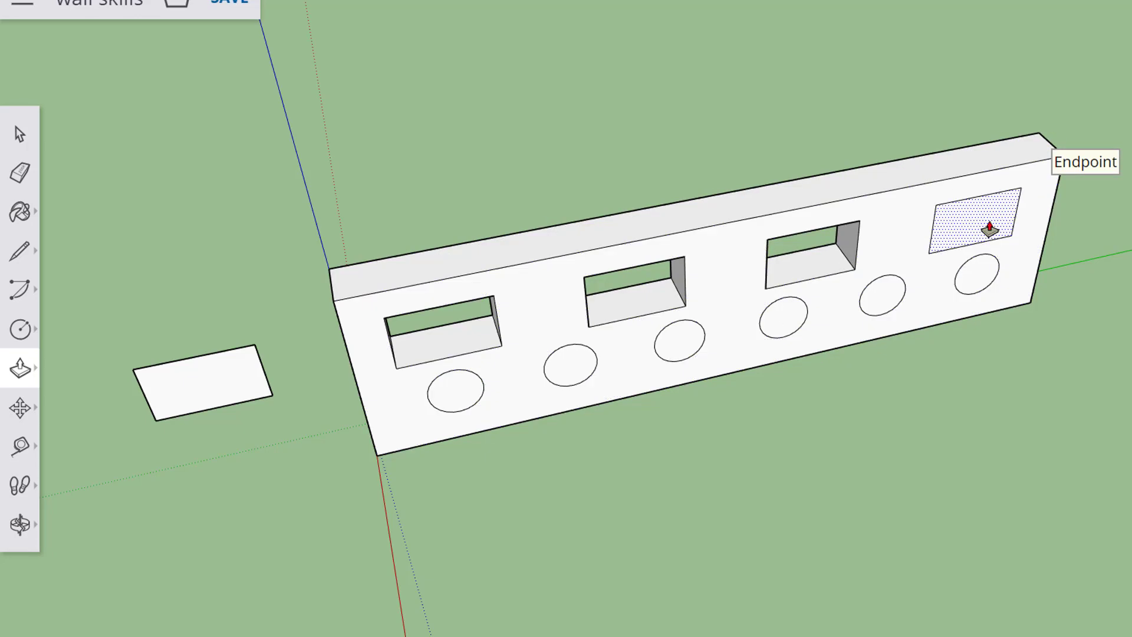
{"action": "left_click", "coordinate": [989, 226]}
{"action": "left_click", "coordinate": [1040, 139]}
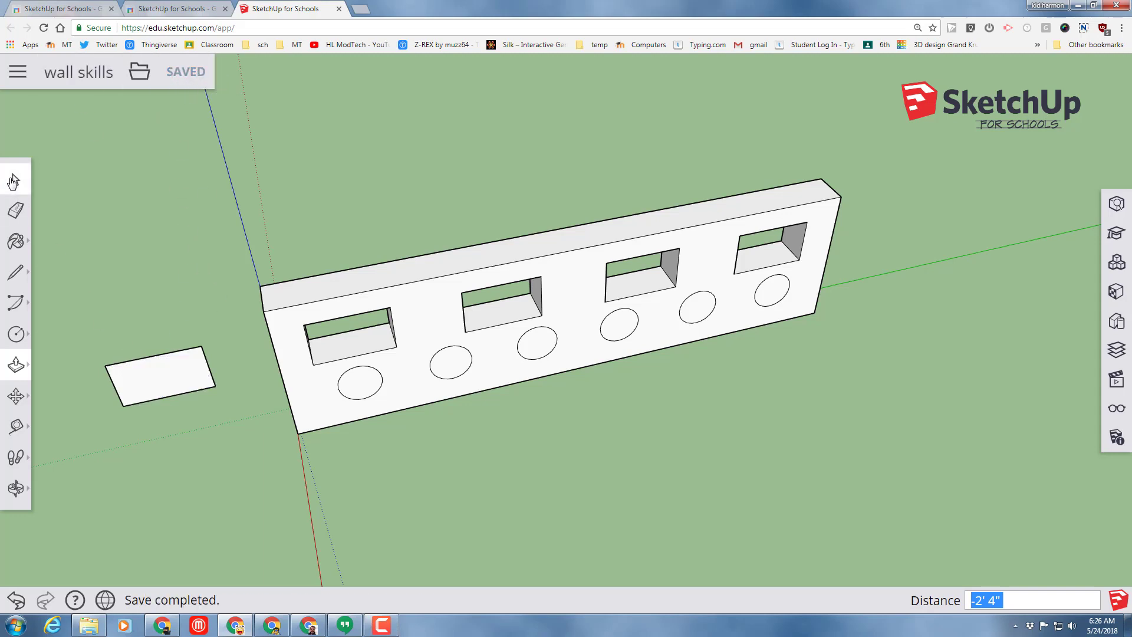
With the Select tool, box-select the small spare rectangle lying beside the wall
{"action": "left_click", "coordinate": [16, 179]}
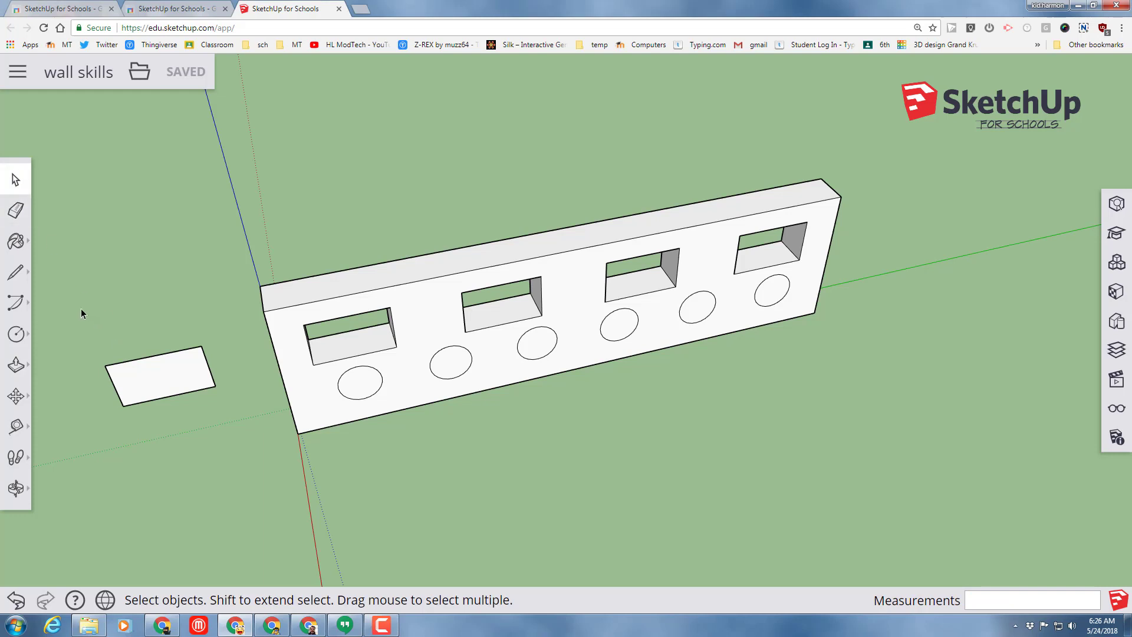
{"action": "left_click_drag", "start_coordinate": [81, 316], "coordinate": [219, 433]}
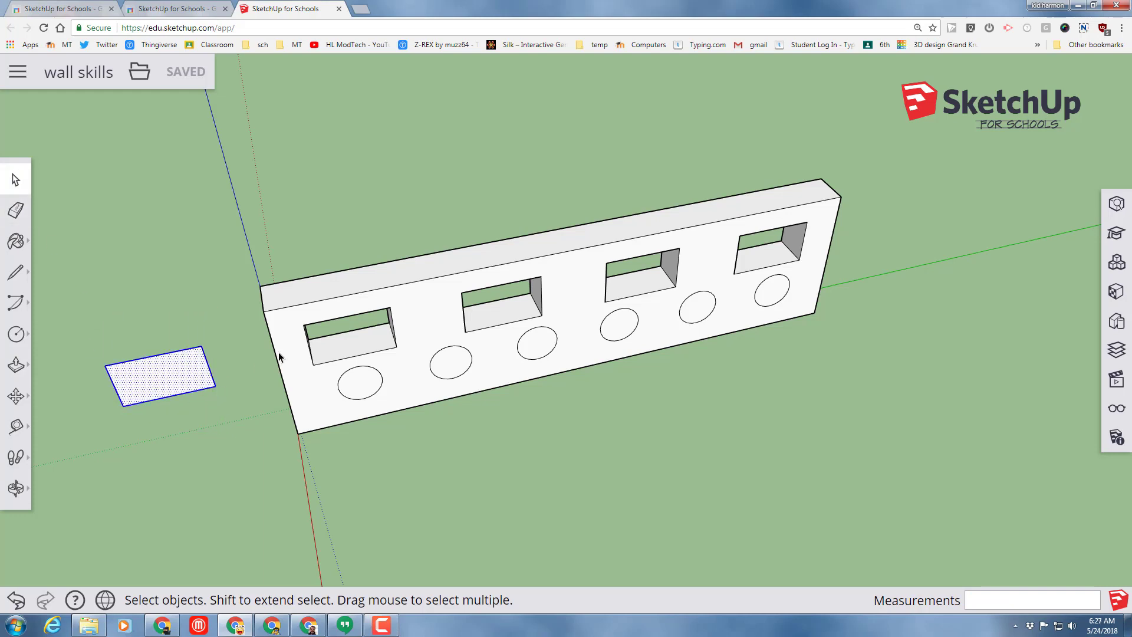
Make the spare rectangle a component whose definition is named 'win'
{"action": "right_click", "coordinate": [167, 380]}
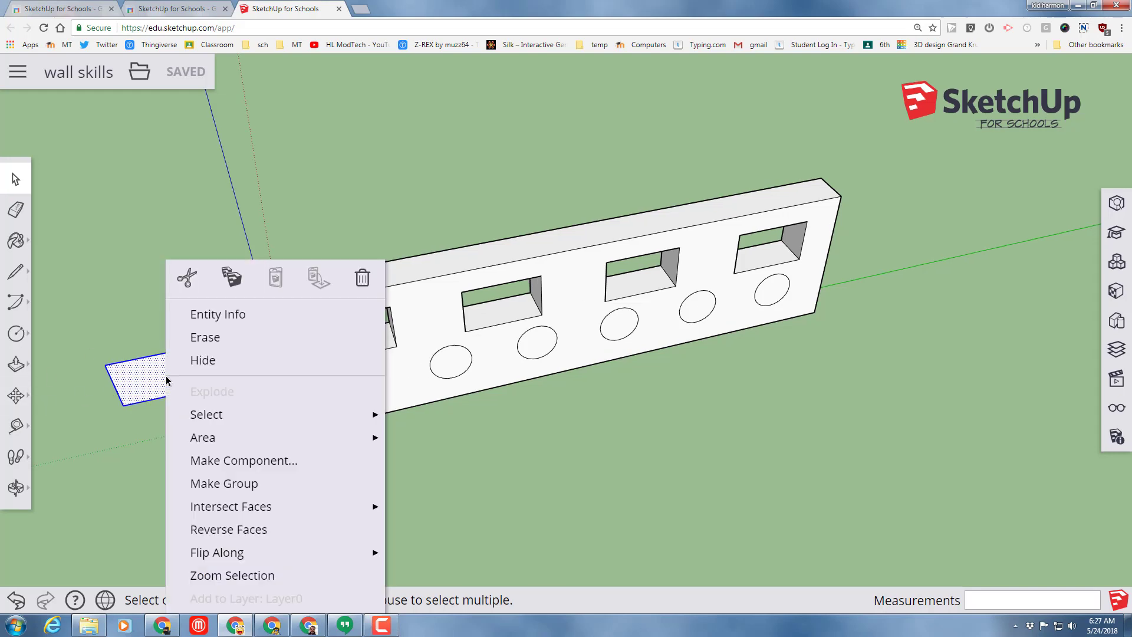
{"action": "left_click", "coordinate": [215, 460]}
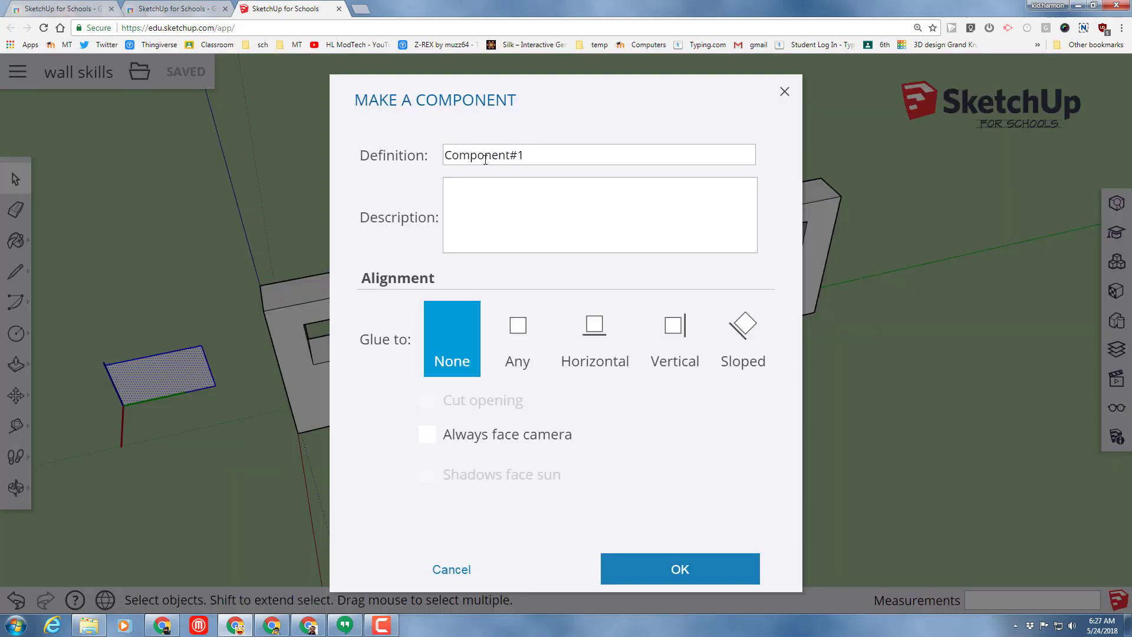
{"action": "left_click_drag", "start_coordinate": [522, 154], "coordinate": [412, 160]}
{"action": "type", "text": "win"}
{"action": "left_click", "coordinate": [649, 563]}
{"action": "middle_click_drag", "start_coordinate": [132, 476], "coordinate": [837, 434]}
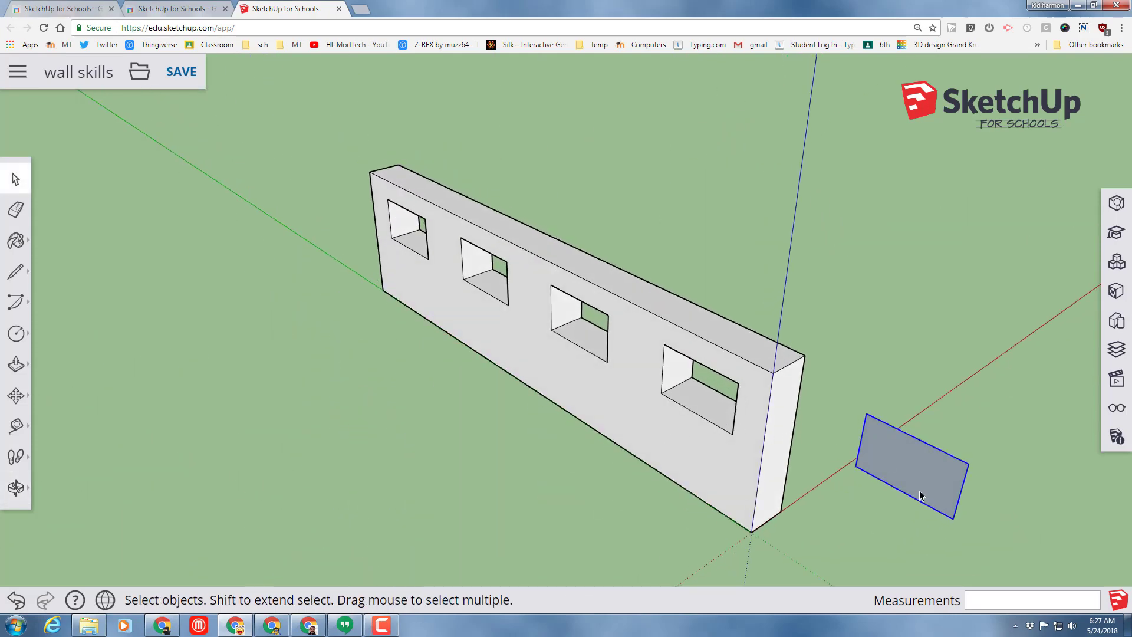
Move the win component by its corner into the fourth window opening
{"action": "left_click", "coordinate": [16, 395]}
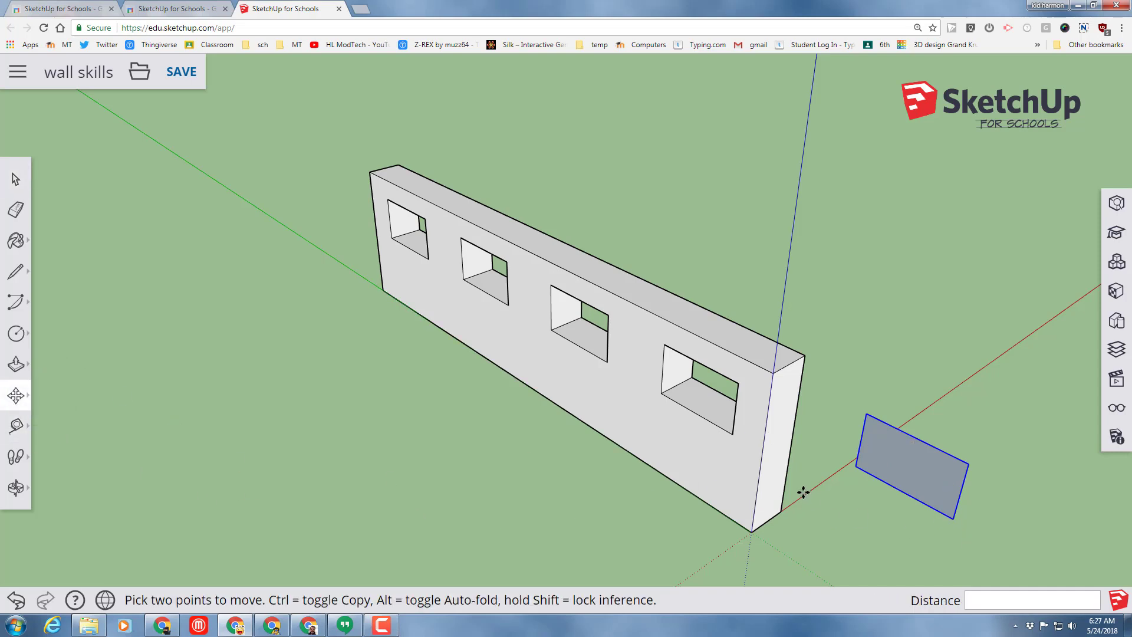
{"action": "left_click", "coordinate": [955, 520]}
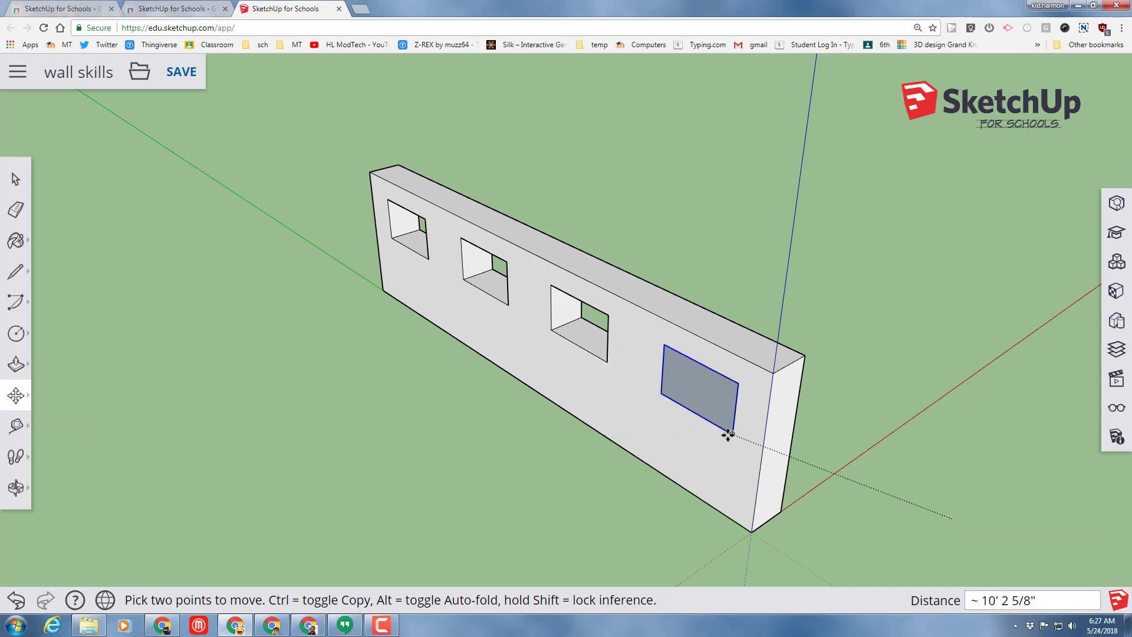
{"action": "left_click", "coordinate": [714, 430]}
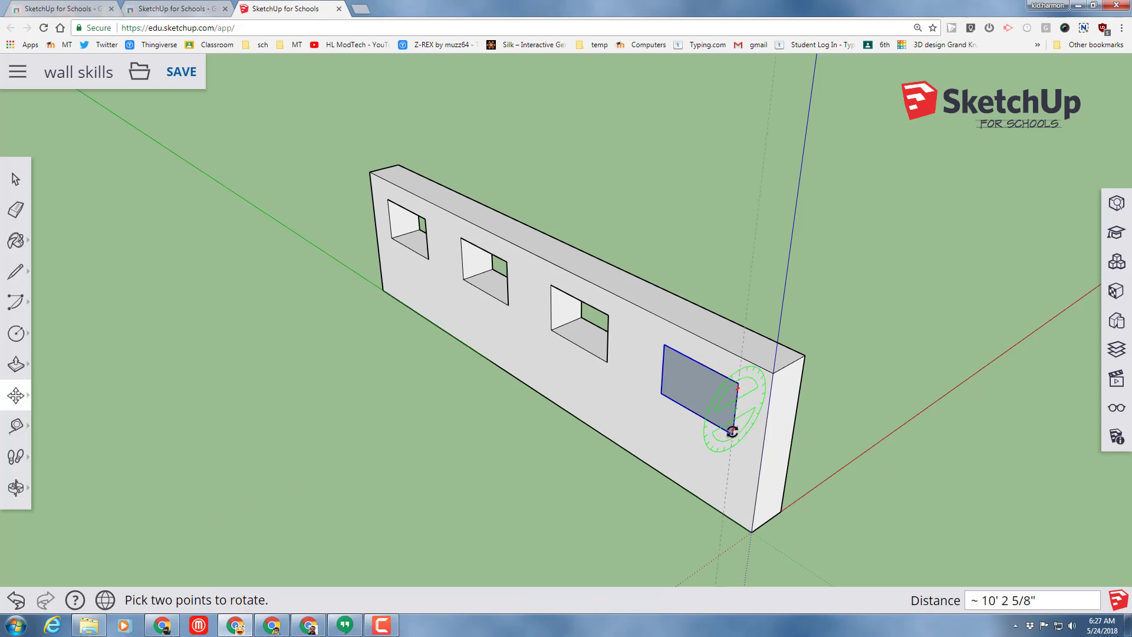
Ctrl-copy the win component into the third, second and first window openings
{"action": "scroll", "coordinate": [749, 460], "scroll_direction": "up", "scroll_amount": 3}
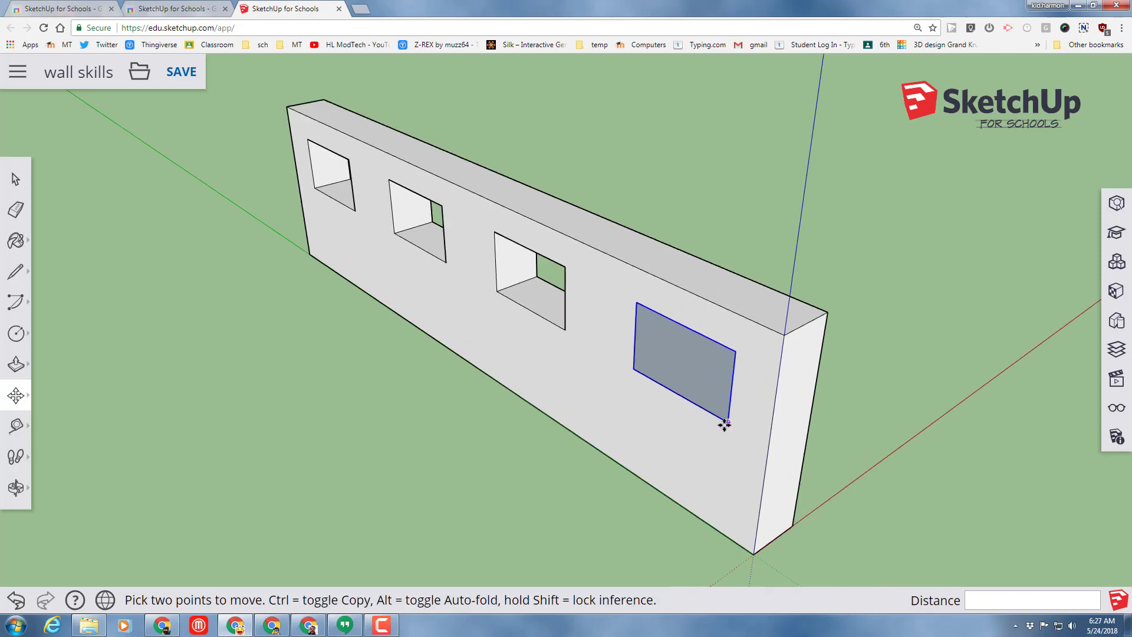
{"action": "key", "text": "ctrl"}
{"action": "left_click", "coordinate": [726, 423]}
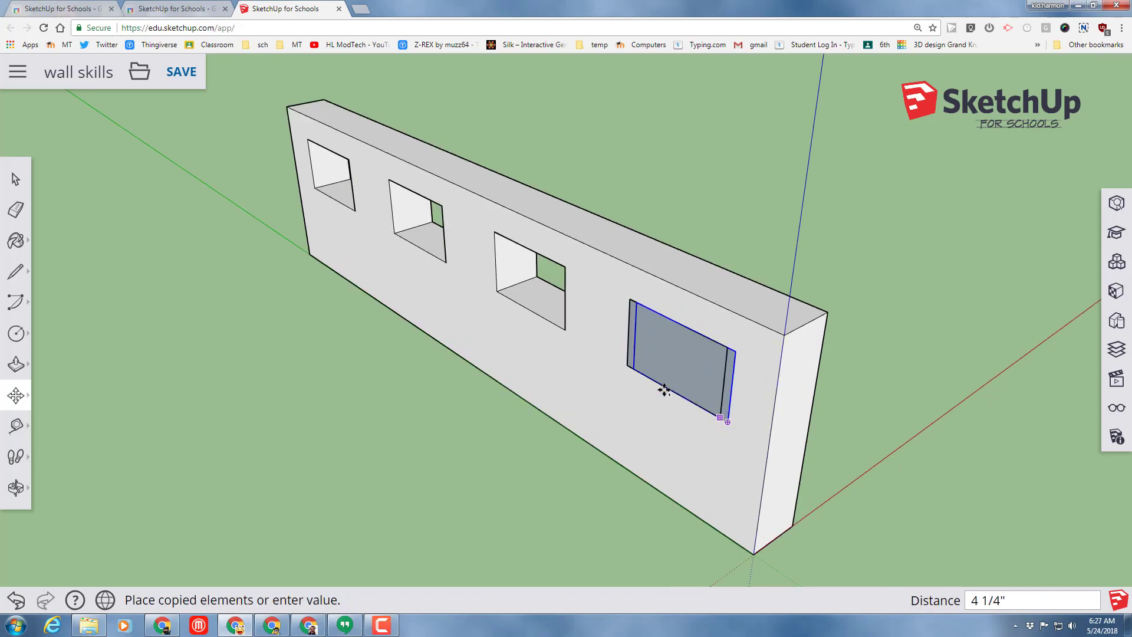
{"action": "left_click", "coordinate": [562, 324]}
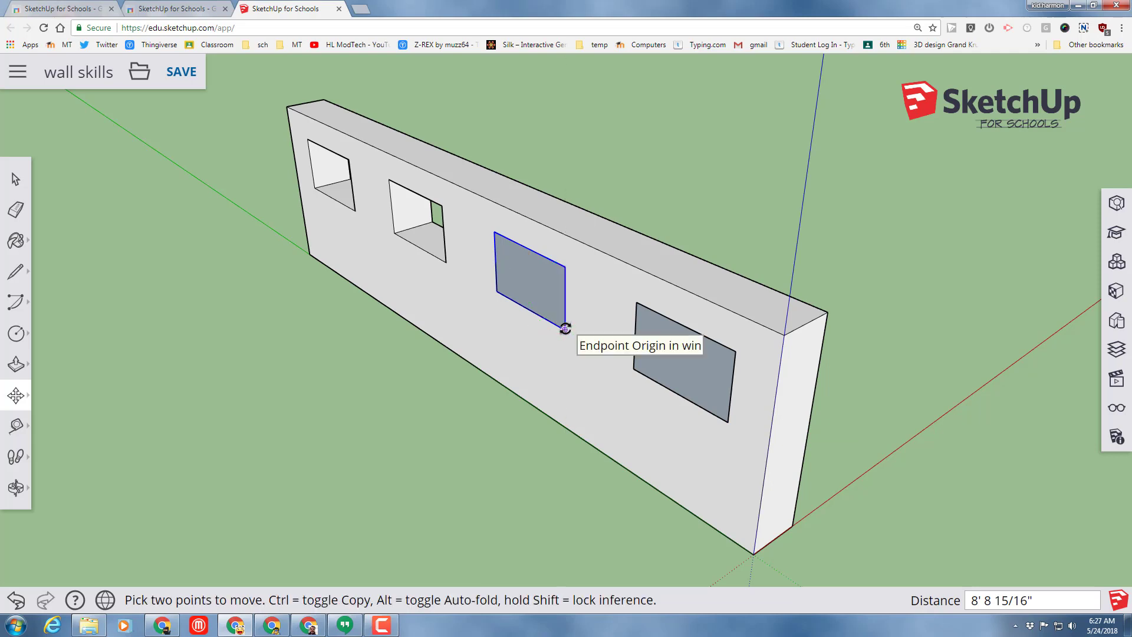
{"action": "left_click", "coordinate": [561, 329]}
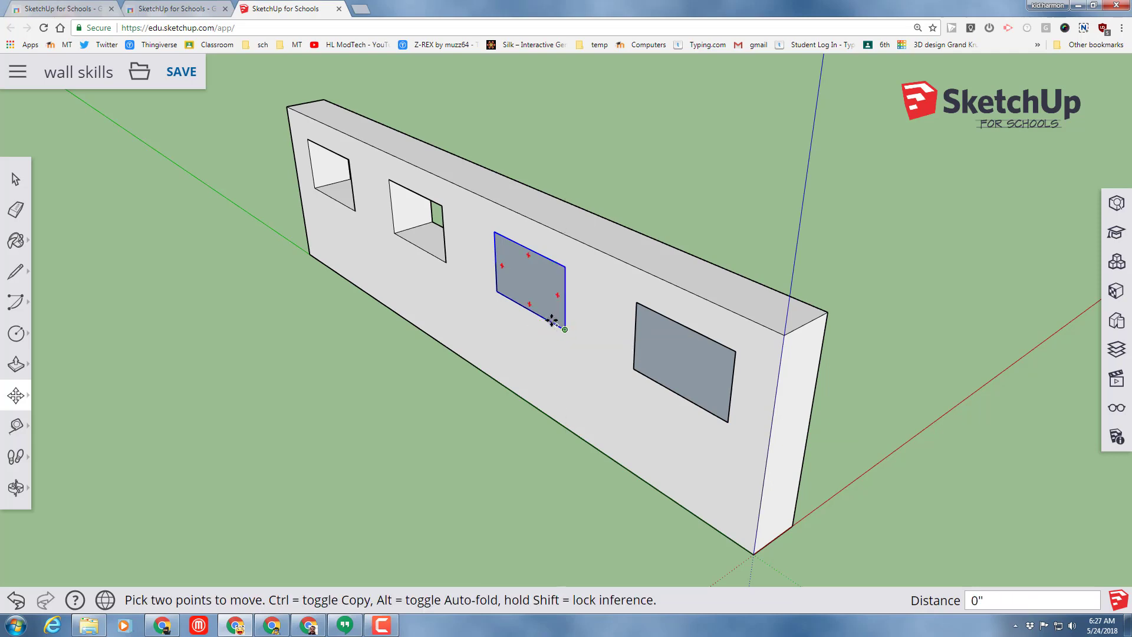
{"action": "key", "text": "ctrl"}
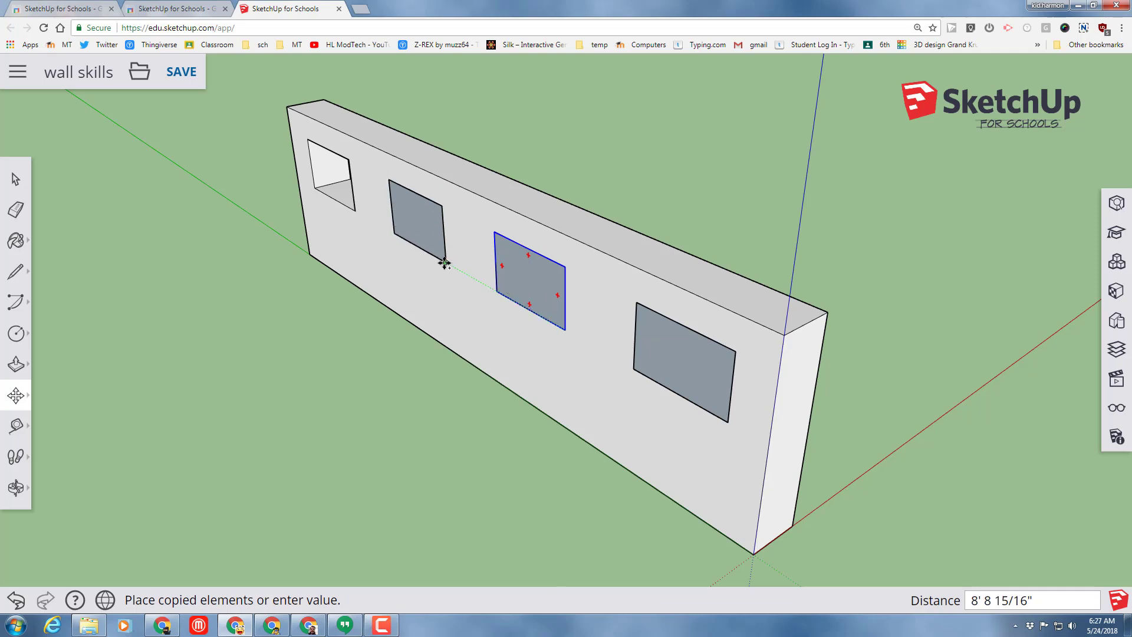
{"action": "left_click", "coordinate": [445, 263]}
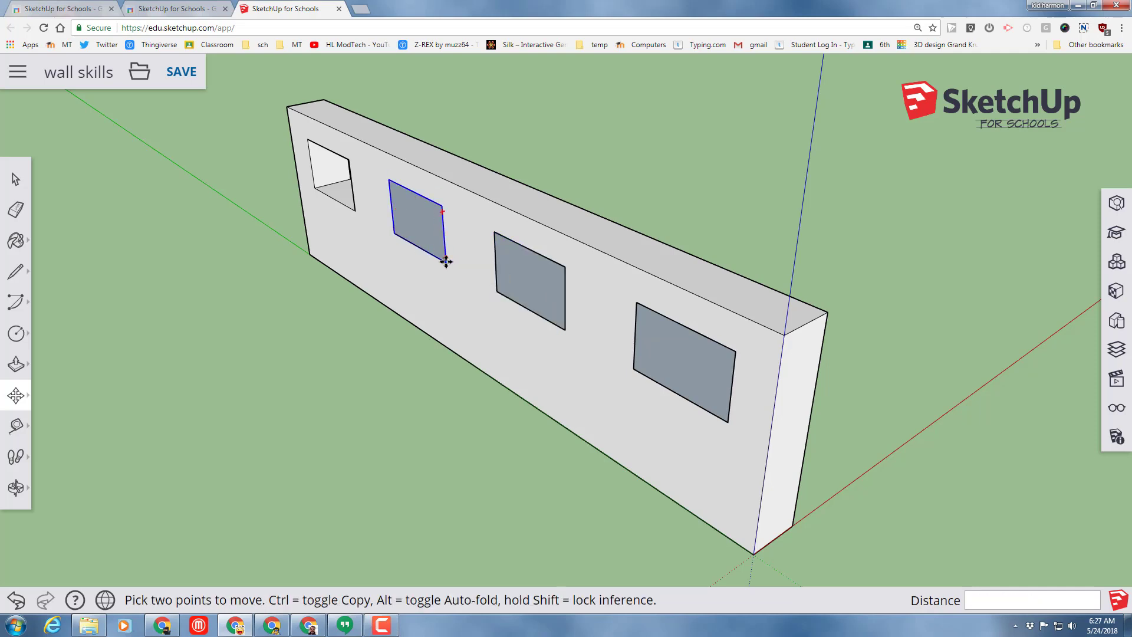
{"action": "left_click", "coordinate": [446, 261]}
{"action": "left_click", "coordinate": [355, 211]}
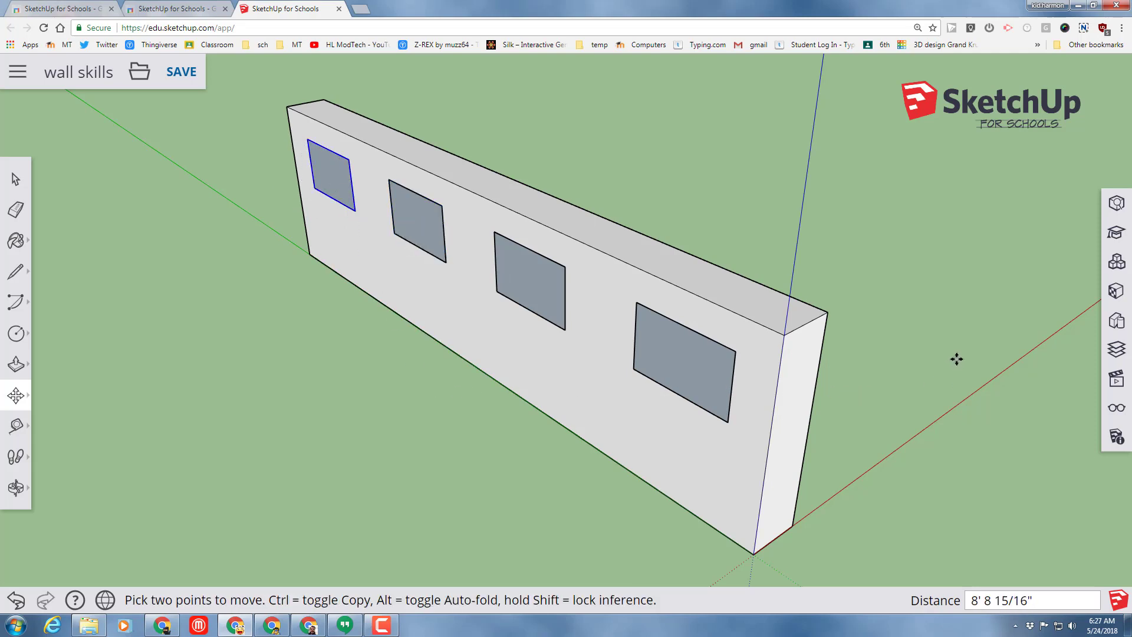
Orbit the view to face the wall's front side, returning to the Select tool
{"action": "left_click", "coordinate": [16, 487]}
{"action": "left_click", "coordinate": [59, 418]}
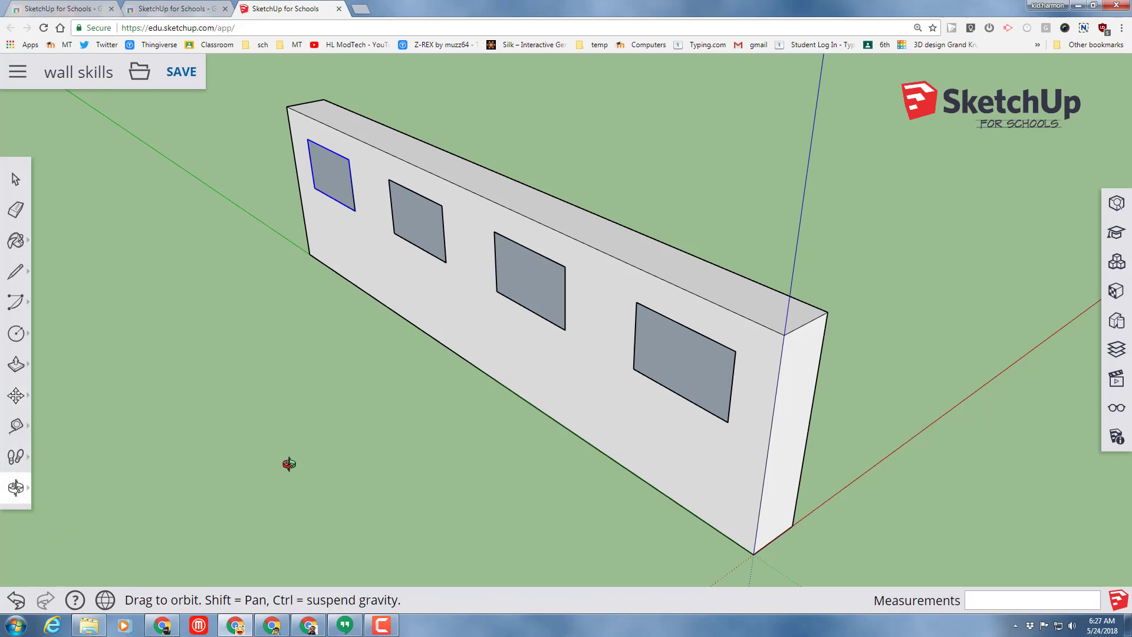
{"action": "left_click_drag", "start_coordinate": [1021, 434], "coordinate": [364, 280]}
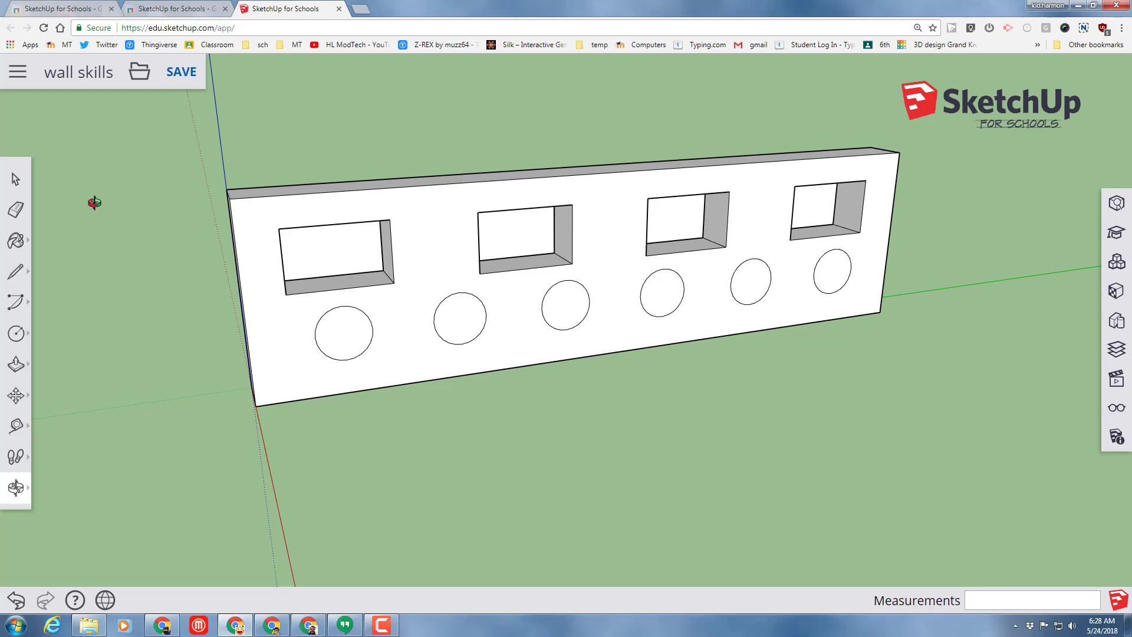
{"action": "left_click", "coordinate": [16, 179]}
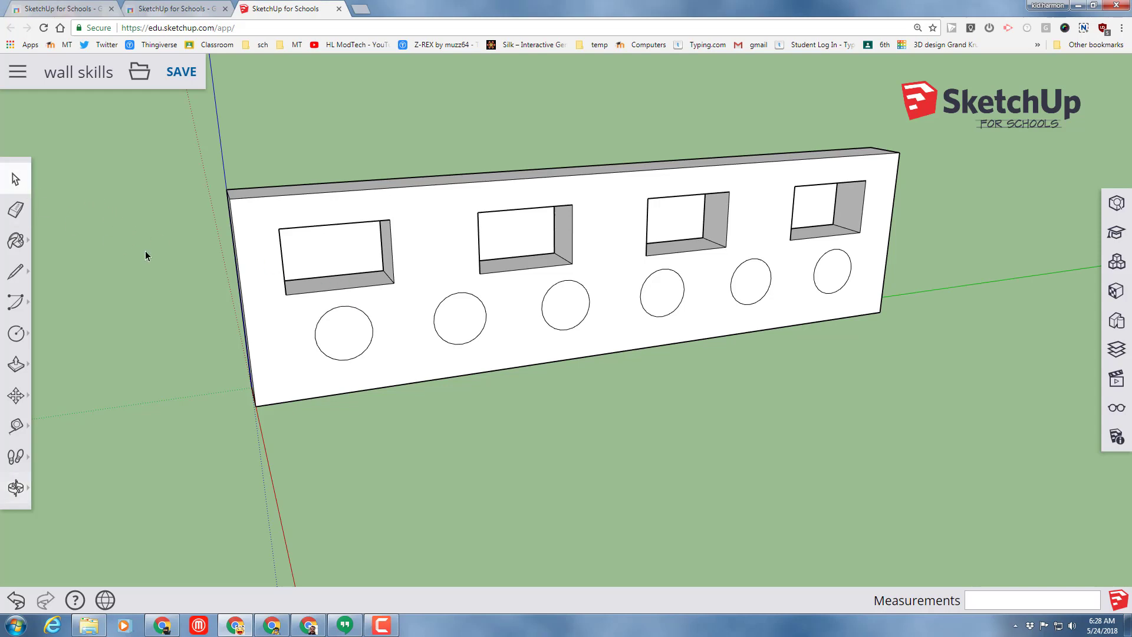
Inside the wall group, offset the first window face's edges about 4 3/8" inward
{"action": "double_click", "coordinate": [319, 256]}
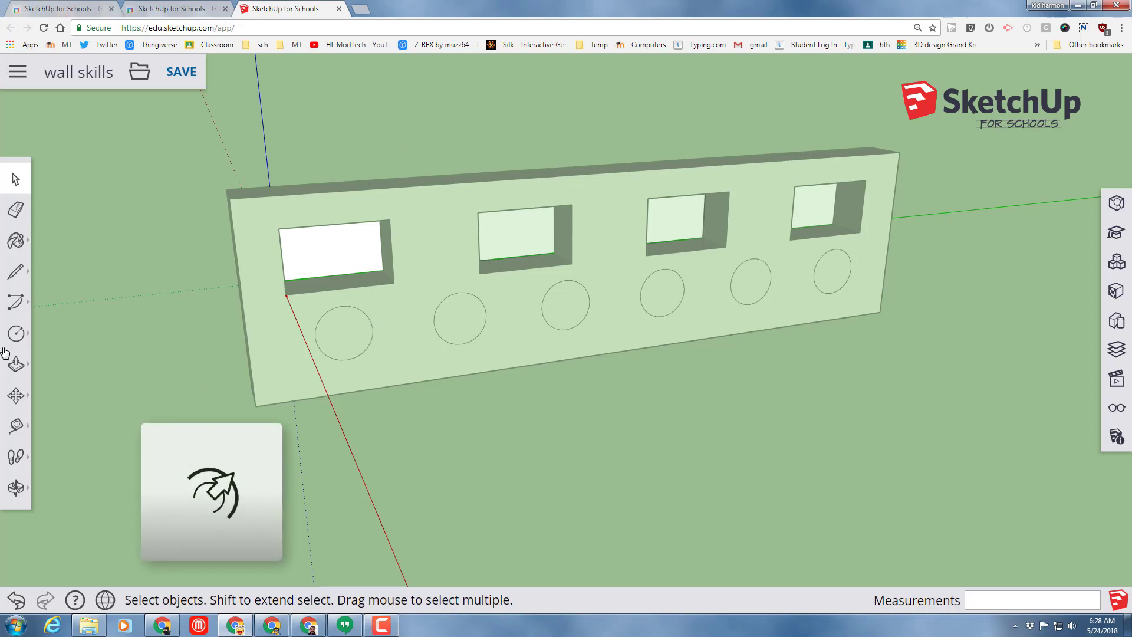
{"action": "left_click", "coordinate": [16, 364]}
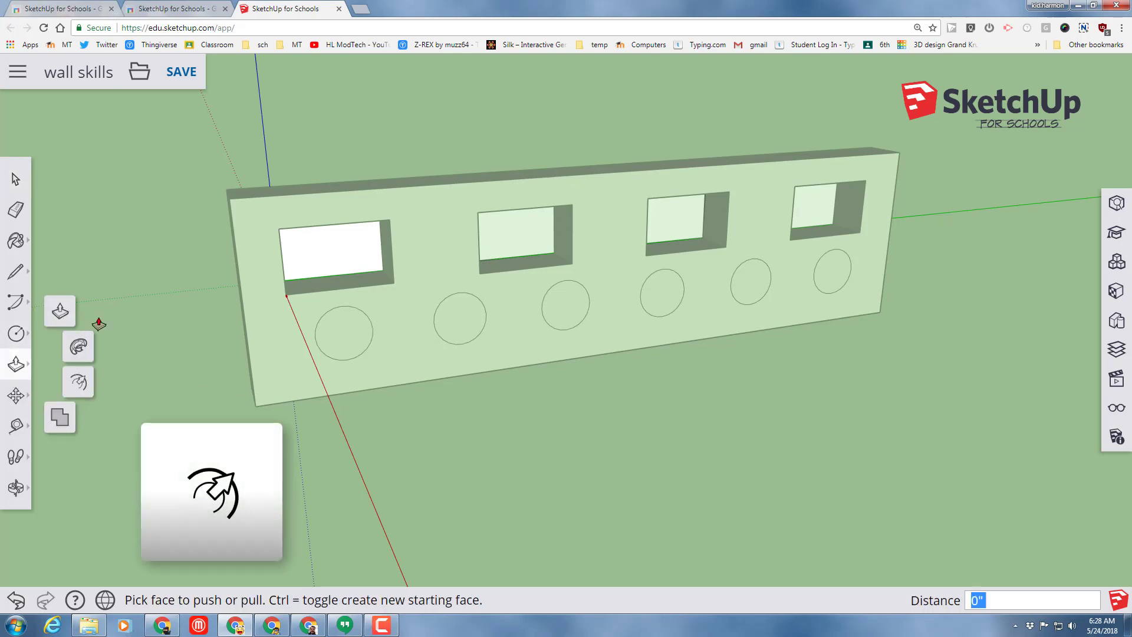
{"action": "left_click", "coordinate": [79, 384]}
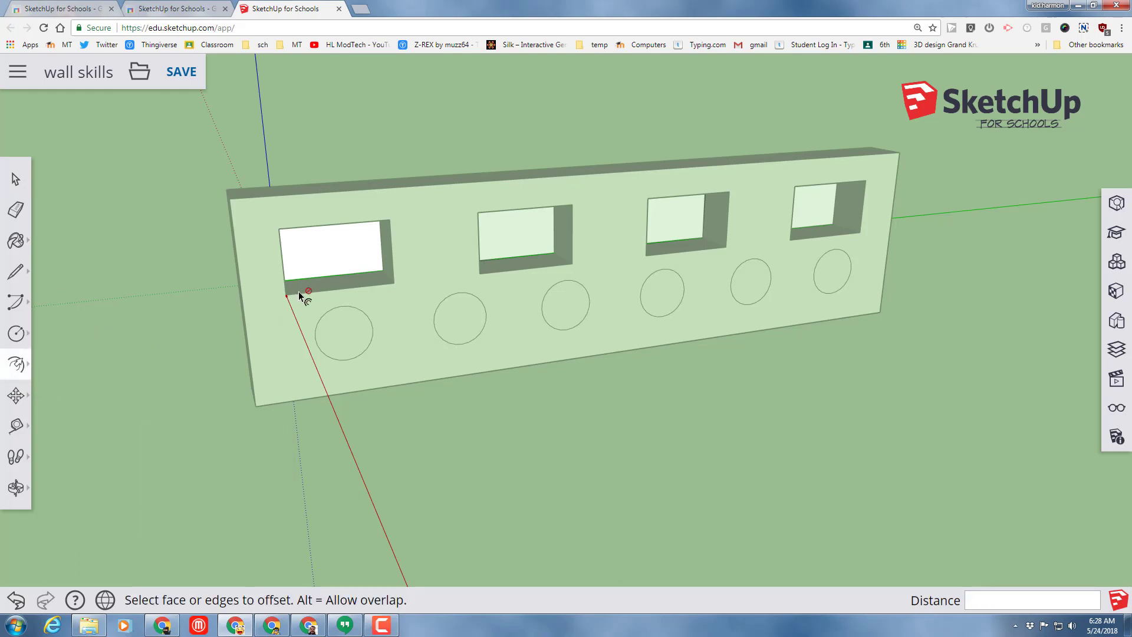
{"action": "left_click", "coordinate": [328, 259]}
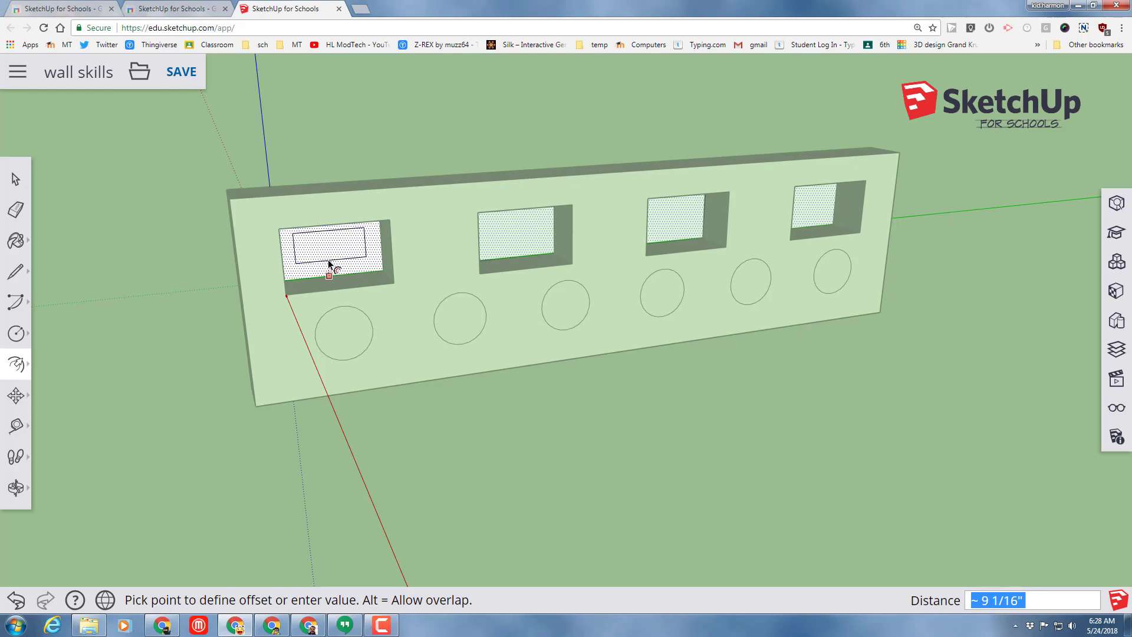
{"action": "scroll", "coordinate": [328, 259], "scroll_direction": "up", "scroll_amount": 3}
{"action": "scroll", "coordinate": [328, 259], "scroll_direction": "up", "scroll_amount": 2}
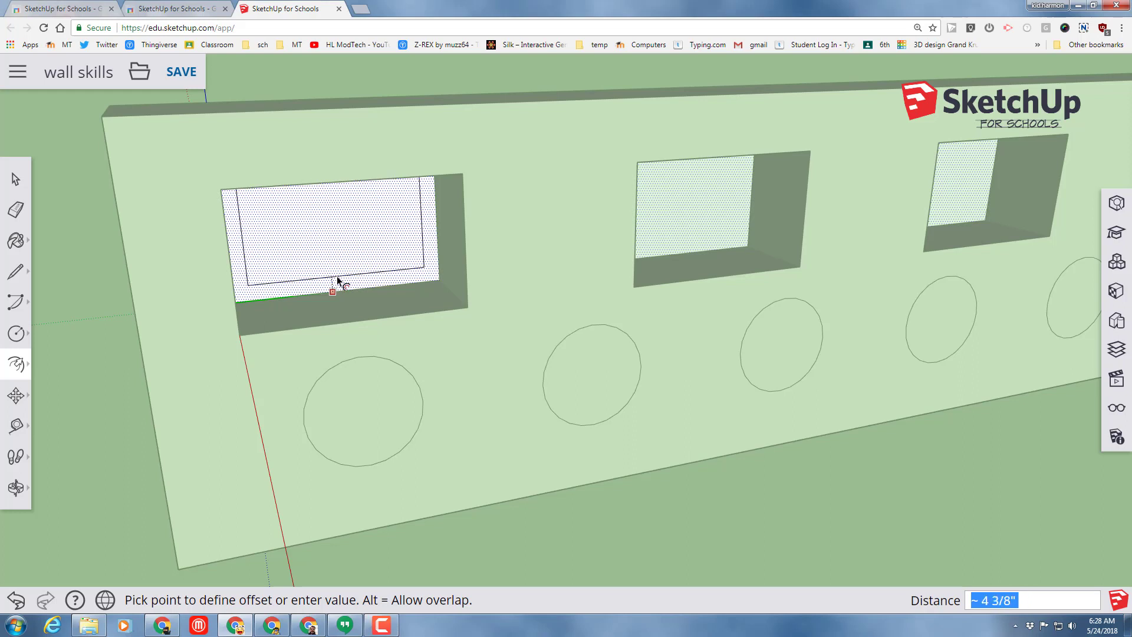
{"action": "left_click", "coordinate": [336, 281]}
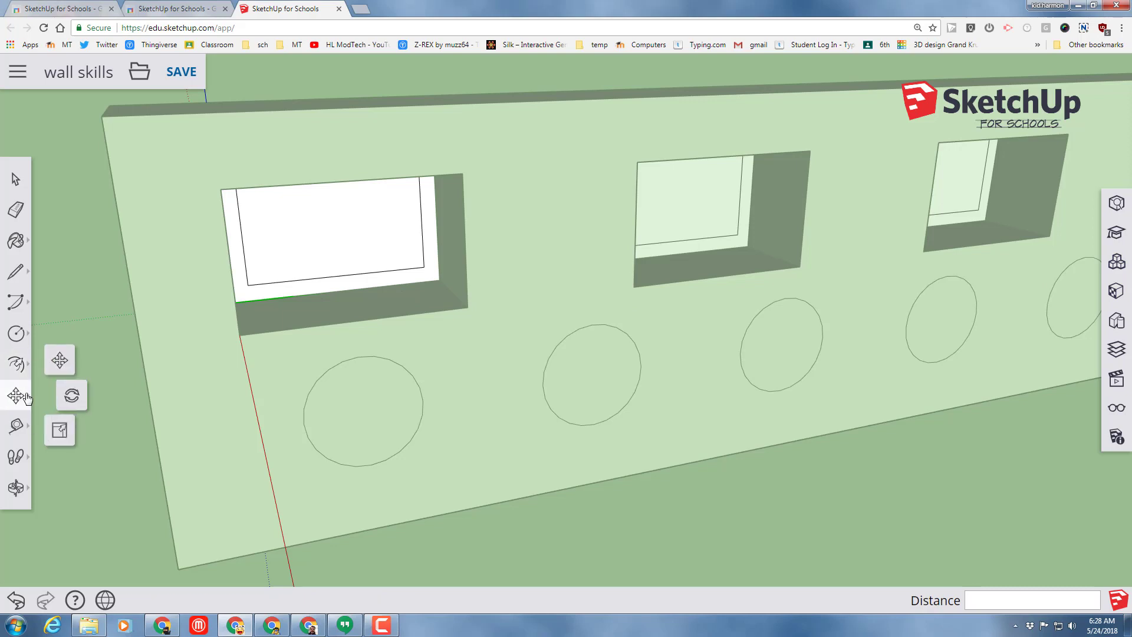
Push/Pull the outer frame ring out from the wall and set the inner pane back
{"action": "mouse_move", "coordinate": [16, 364]}
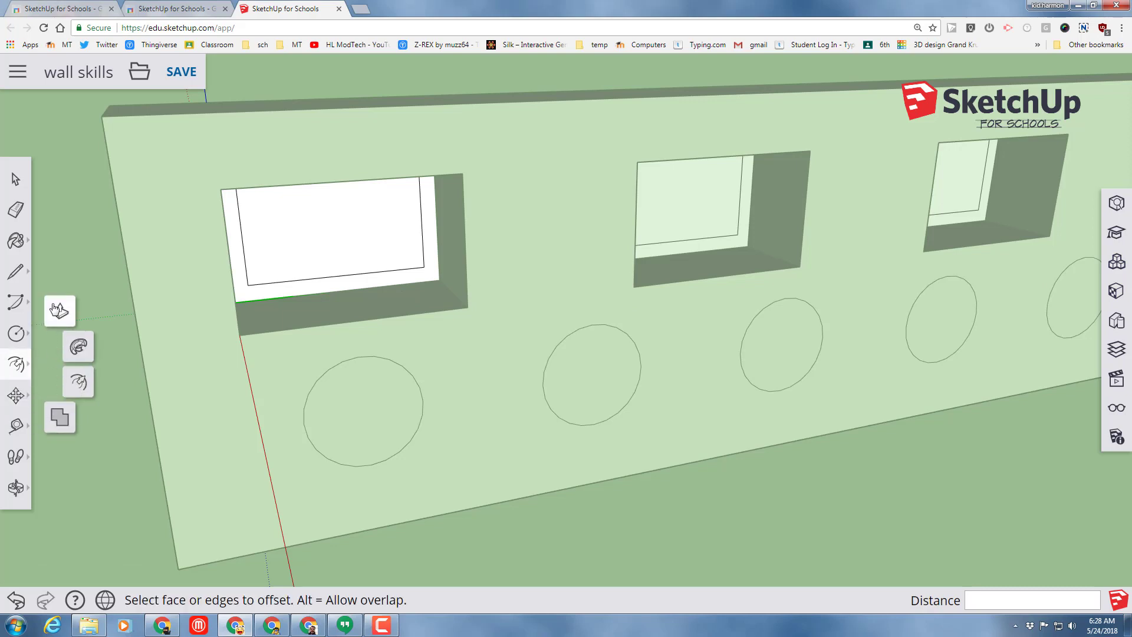
{"action": "left_click", "coordinate": [60, 323]}
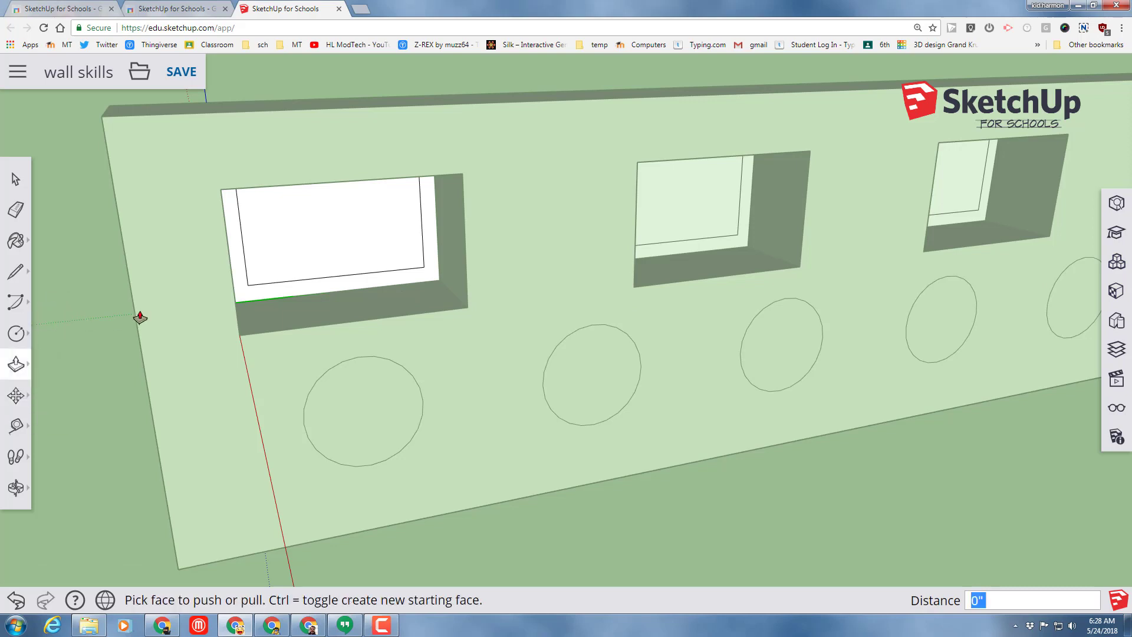
{"action": "left_click", "coordinate": [301, 298]}
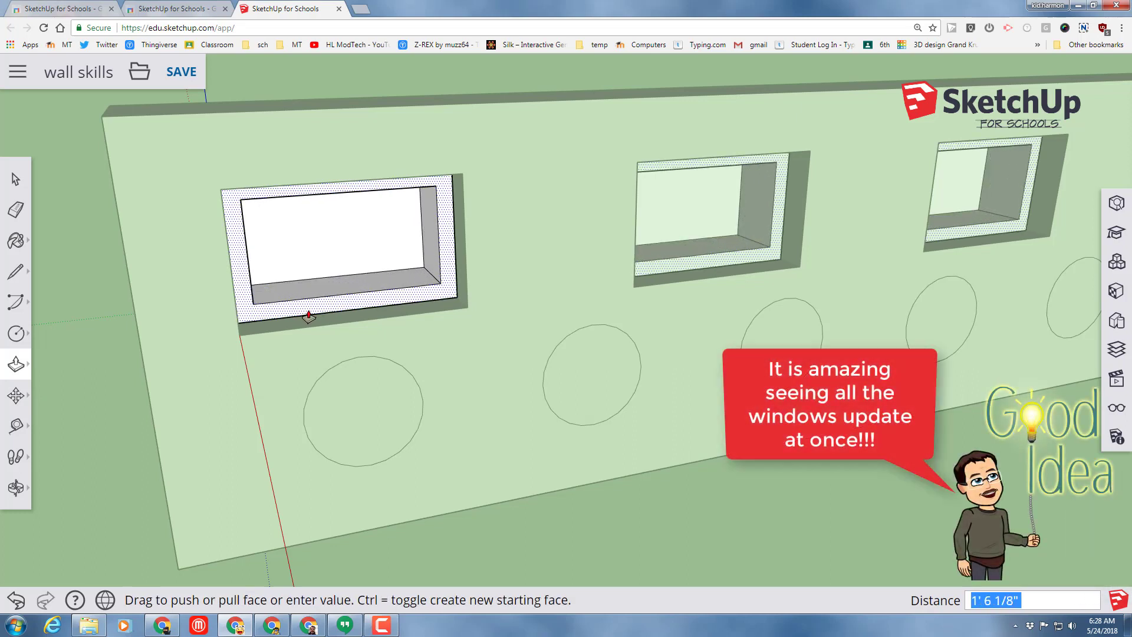
{"action": "left_click", "coordinate": [308, 317]}
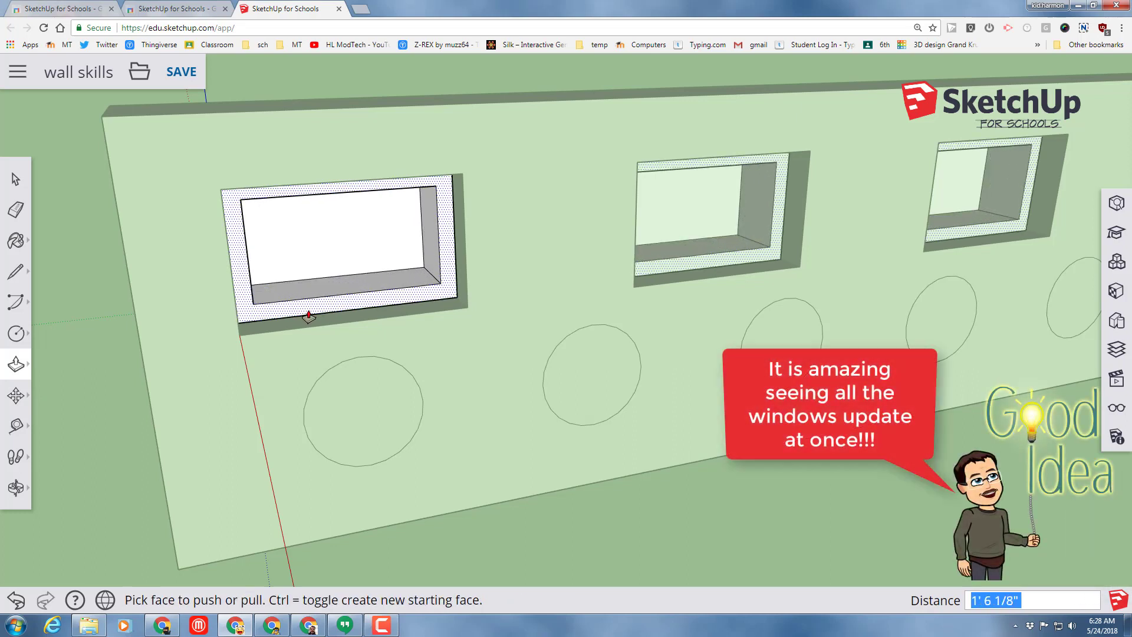
{"action": "left_click", "coordinate": [319, 261]}
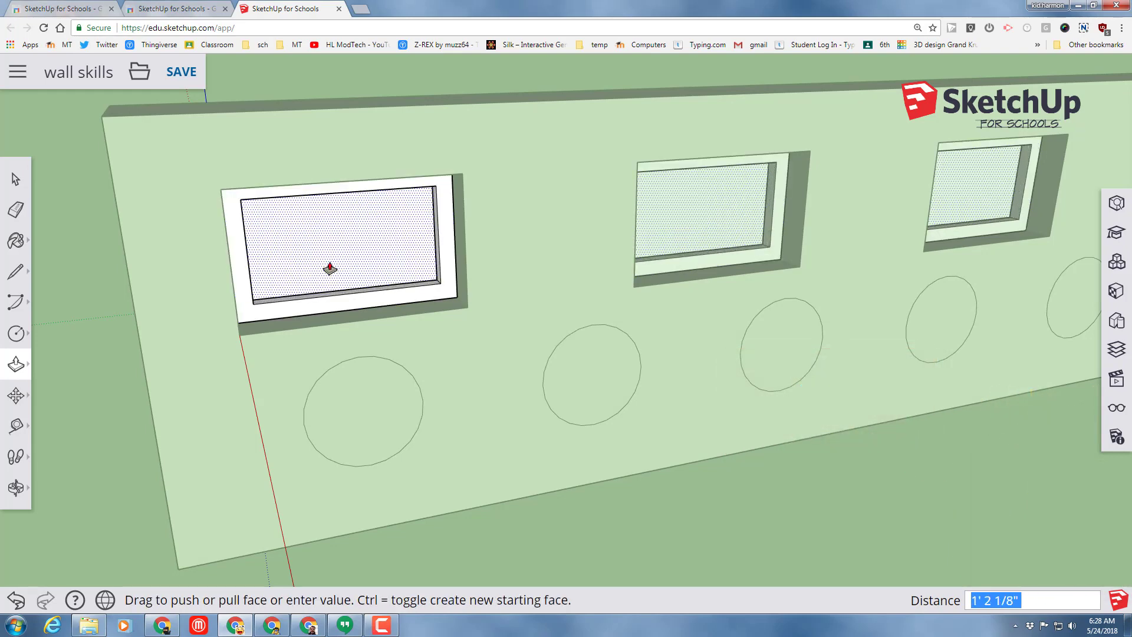
{"action": "left_click", "coordinate": [332, 270]}
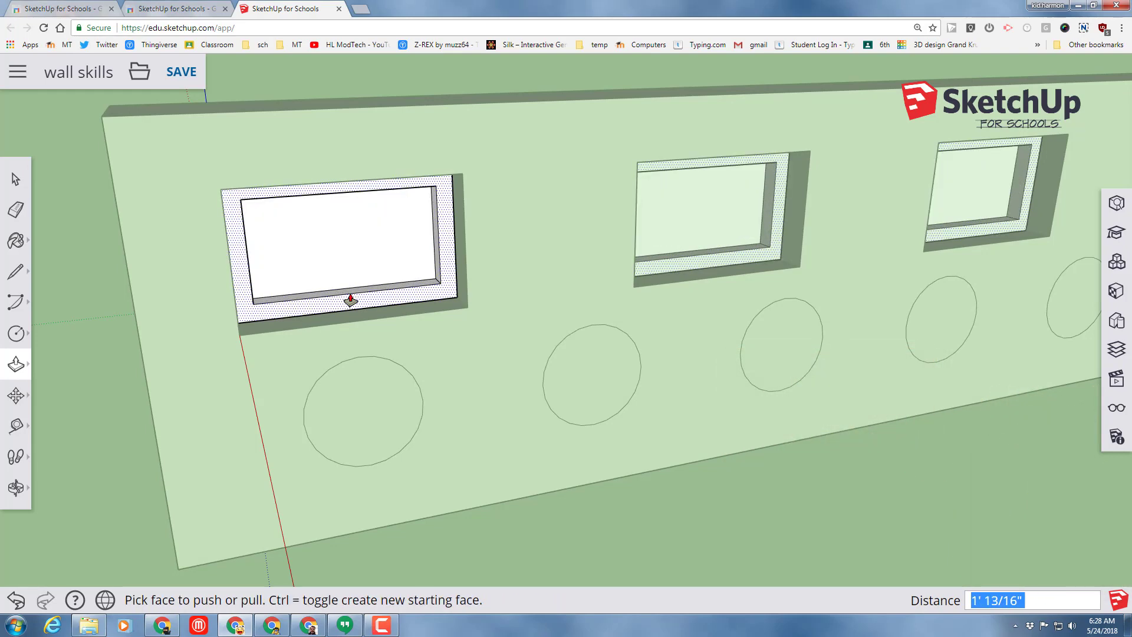
Paint the window pane with the blue translucent glass from Glass and Mirrors
{"action": "left_click", "coordinate": [1117, 295]}
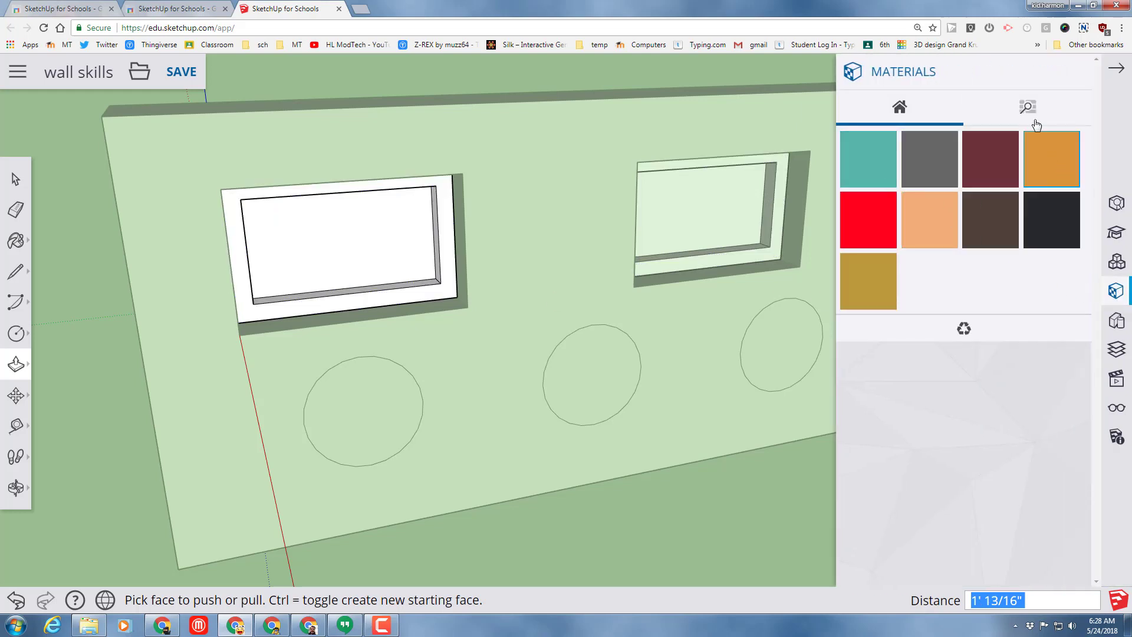
{"action": "left_click", "coordinate": [1028, 107]}
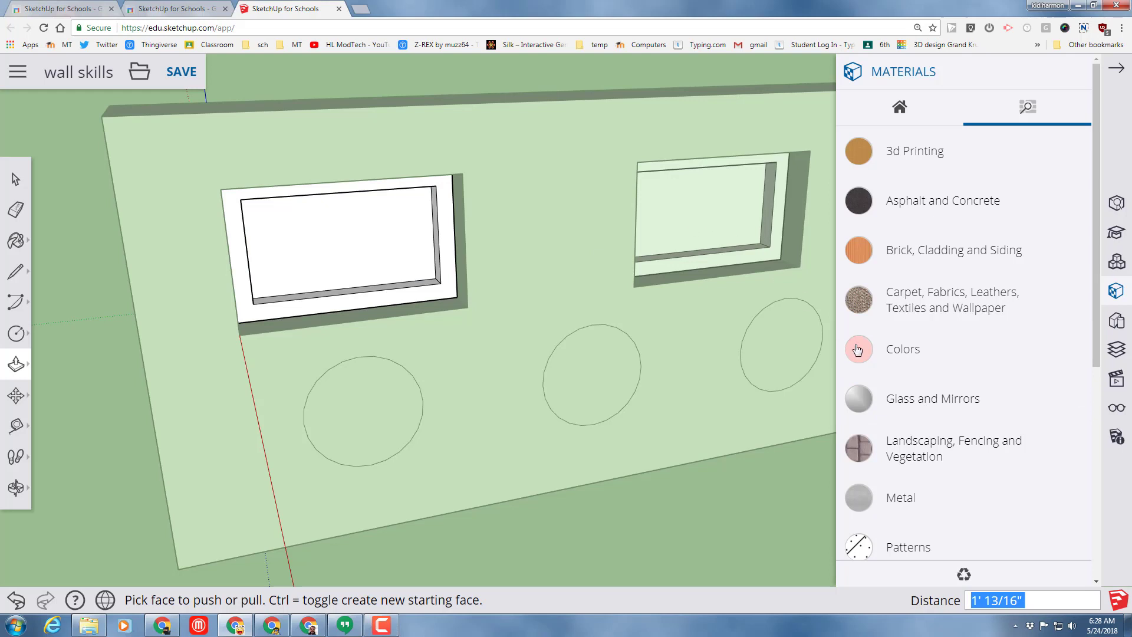
{"action": "left_click", "coordinate": [891, 405]}
{"action": "left_click", "coordinate": [1038, 460]}
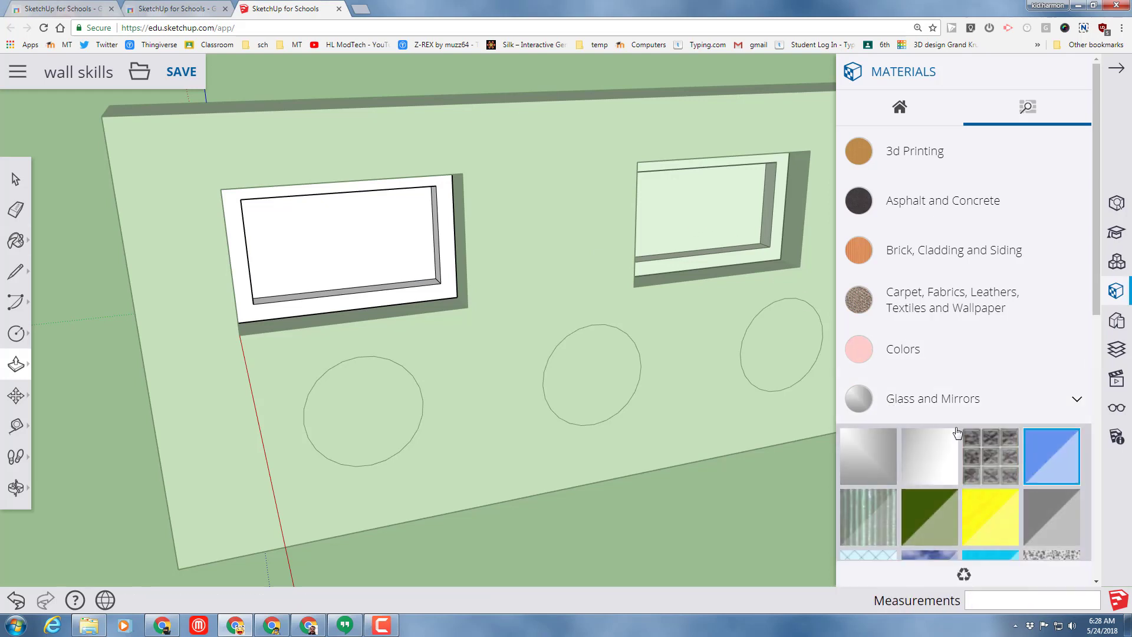
{"action": "left_click", "coordinate": [334, 237]}
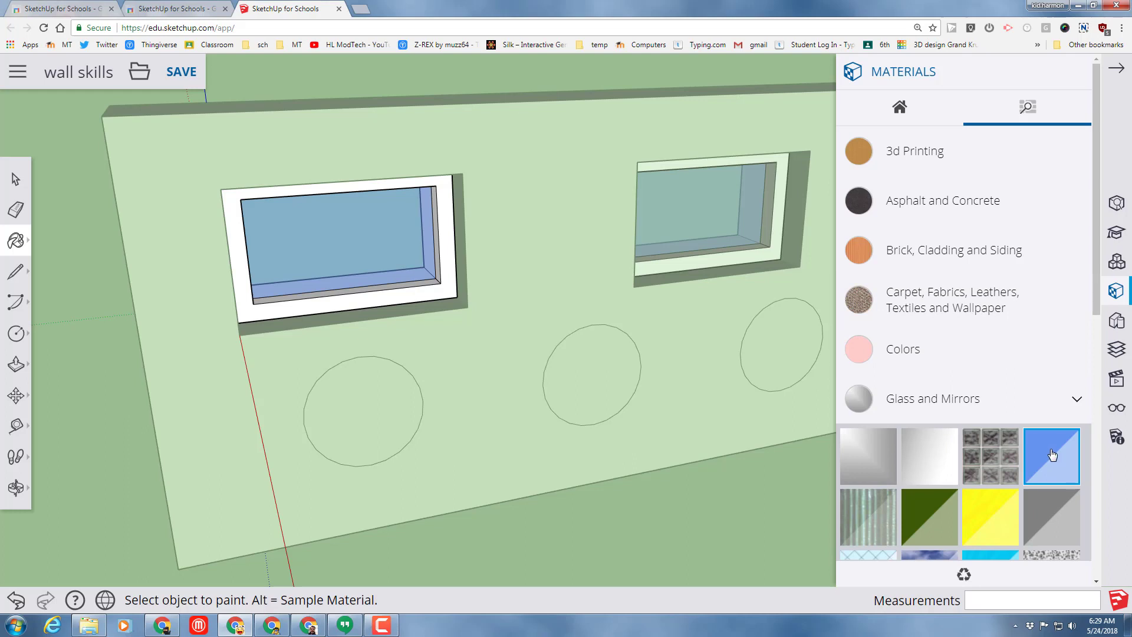
{"action": "scroll", "coordinate": [1052, 454], "scroll_direction": "down", "scroll_amount": 10}
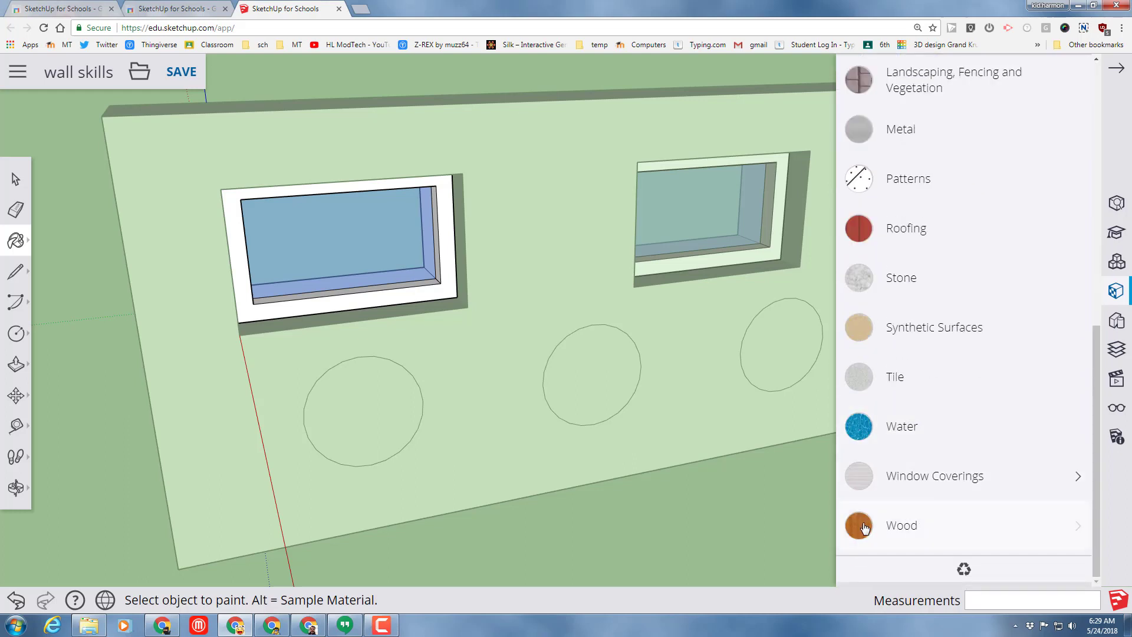
Paint the window frame and sill with a brown wood material
{"action": "left_click", "coordinate": [864, 527]}
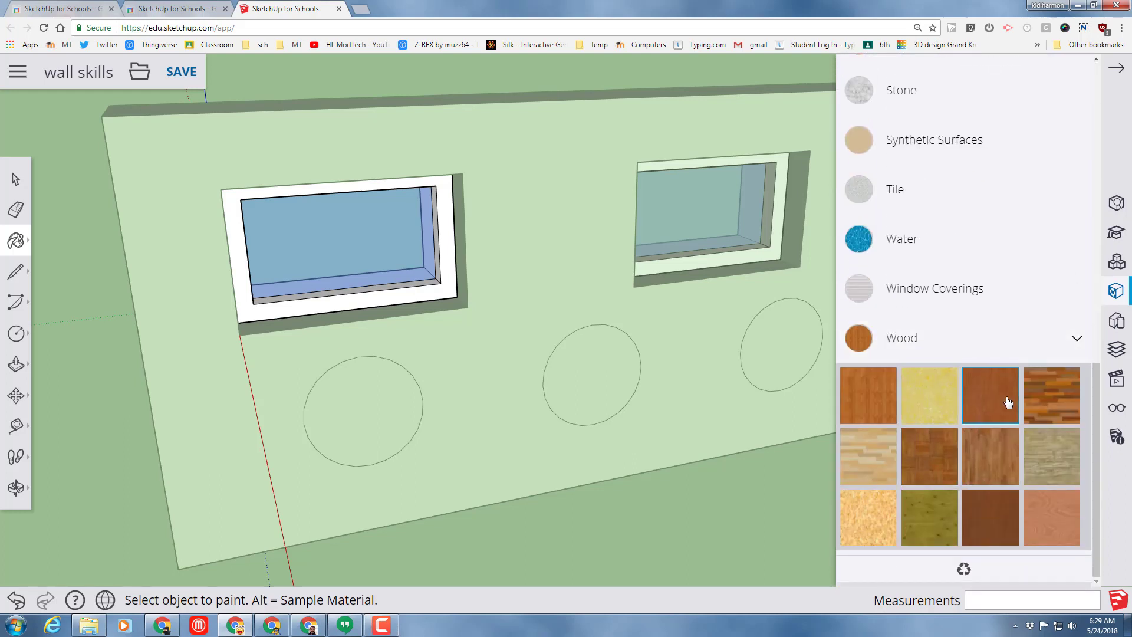
{"action": "left_click", "coordinate": [437, 284]}
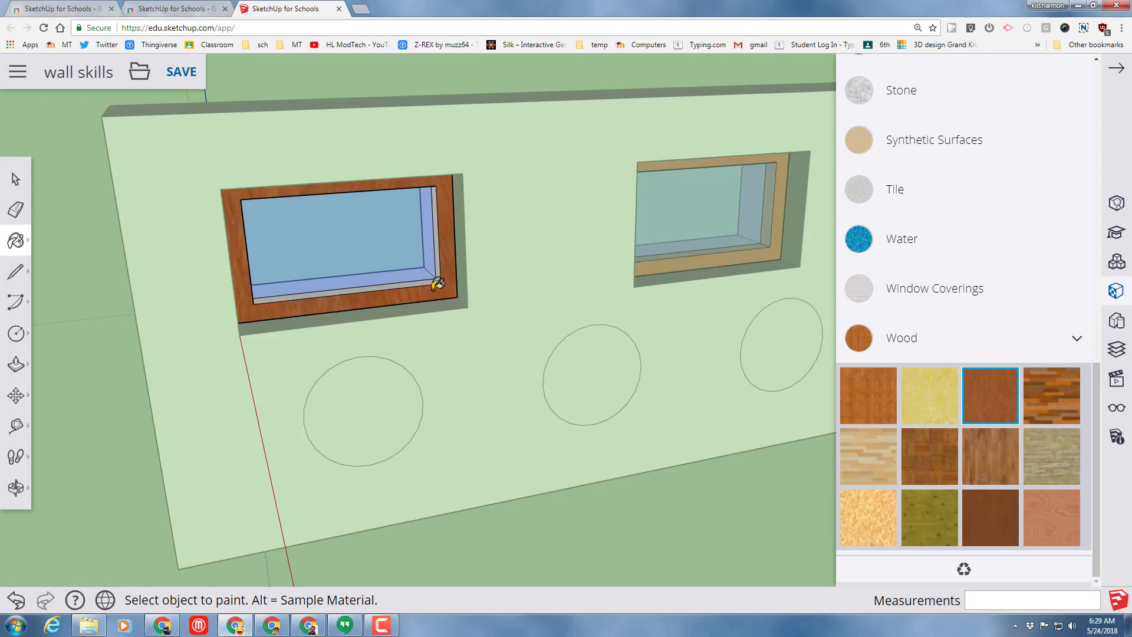
{"action": "mouse_move", "coordinate": [413, 285]}
{"action": "middle_mouse_down"}
{"action": "mouse_move", "coordinate": [470, 364]}
{"action": "mouse_move", "coordinate": [426, 325]}
{"action": "middle_mouse_up"}
{"action": "left_click", "coordinate": [431, 328]}
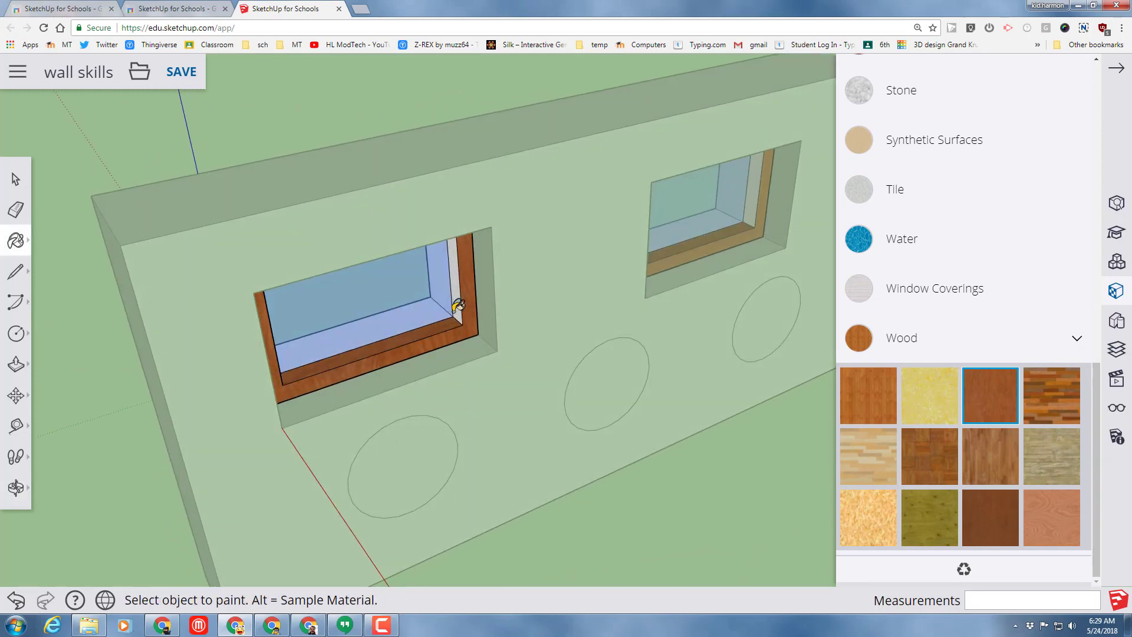
Orbit around the wall to check the wood frames on all four windows
{"action": "middle_click_drag", "start_coordinate": [455, 323], "coordinate": [296, 127]}
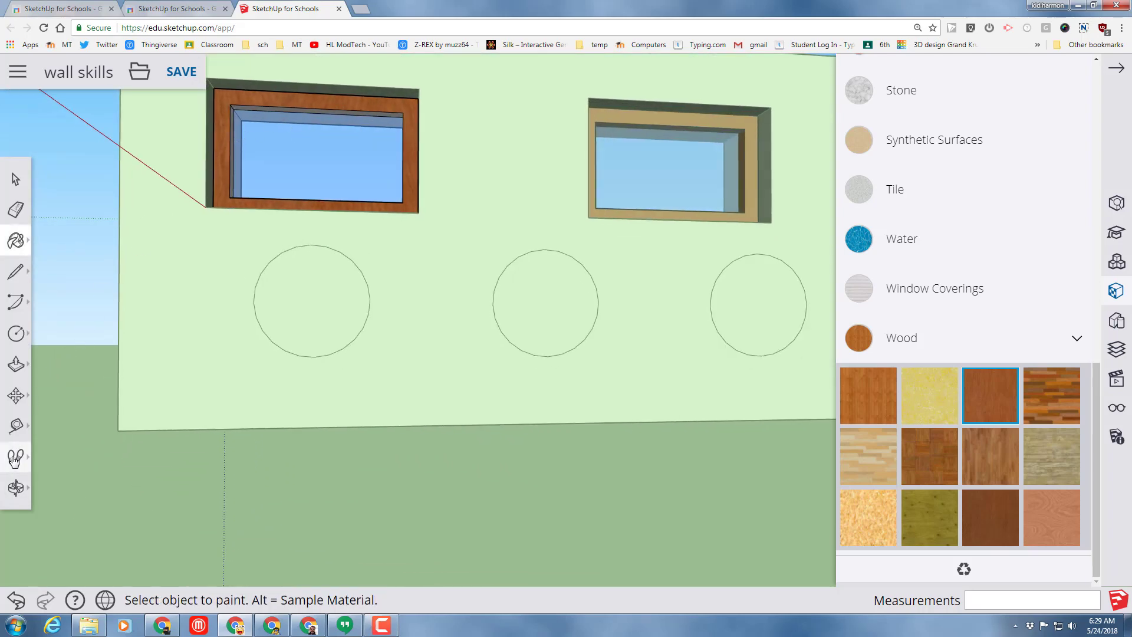
{"action": "middle_click_drag", "start_coordinate": [309, 216], "coordinate": [302, 118]}
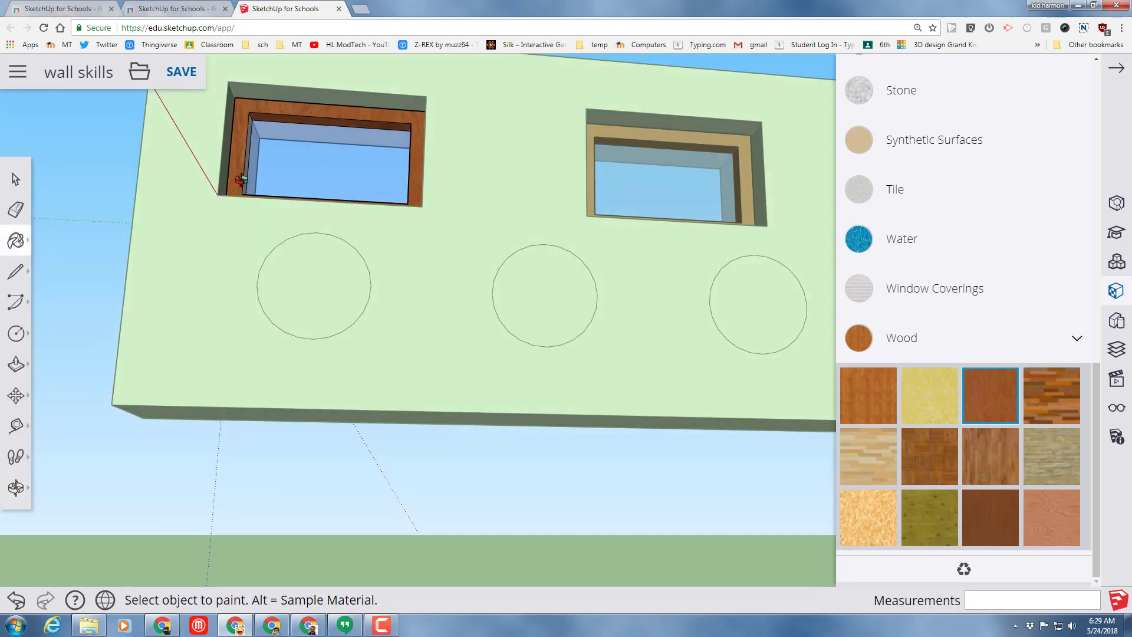
{"action": "middle_click_drag", "start_coordinate": [238, 180], "coordinate": [311, 197]}
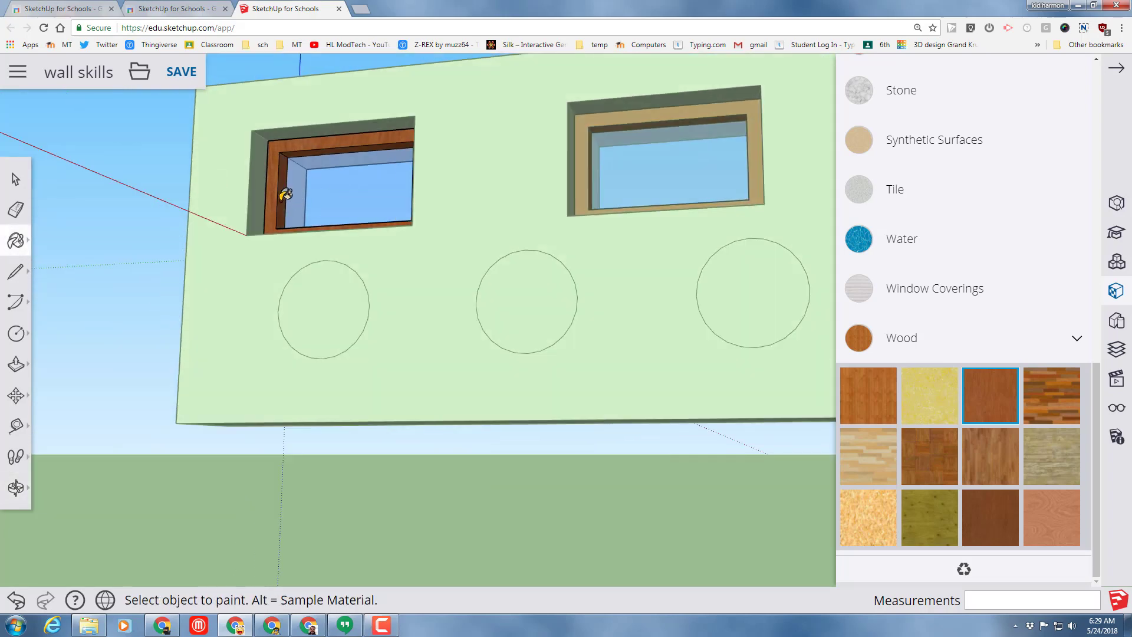
{"action": "middle_click_drag", "start_coordinate": [270, 233], "coordinate": [147, 354]}
{"action": "middle_click_drag", "start_coordinate": [344, 349], "coordinate": [36, 214]}
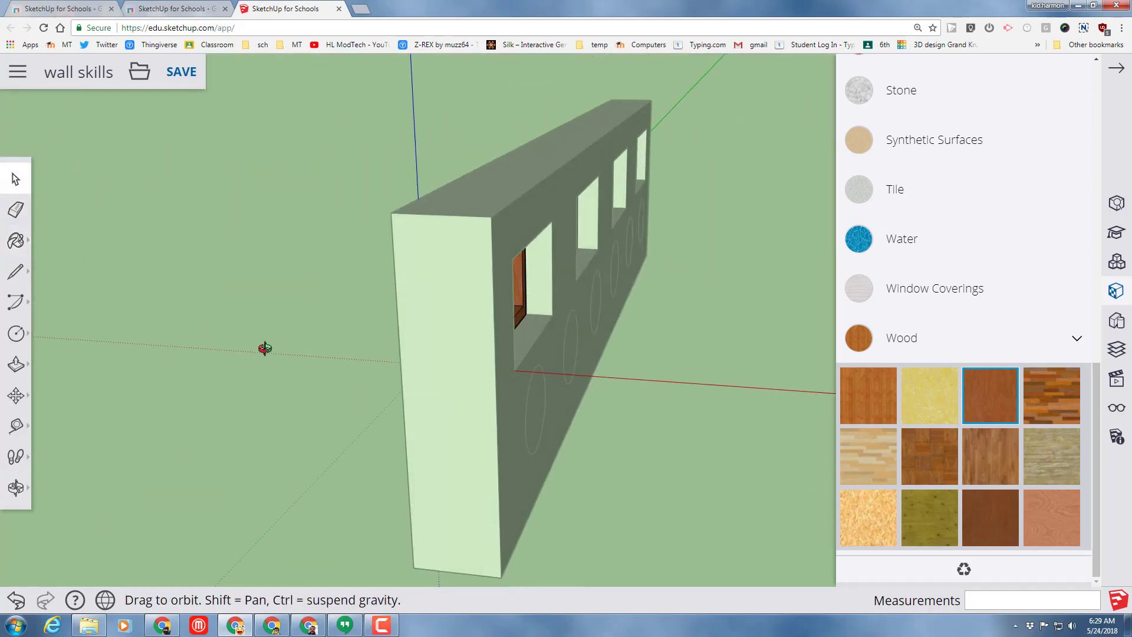
{"action": "middle_click_drag", "start_coordinate": [257, 348], "coordinate": [197, 420]}
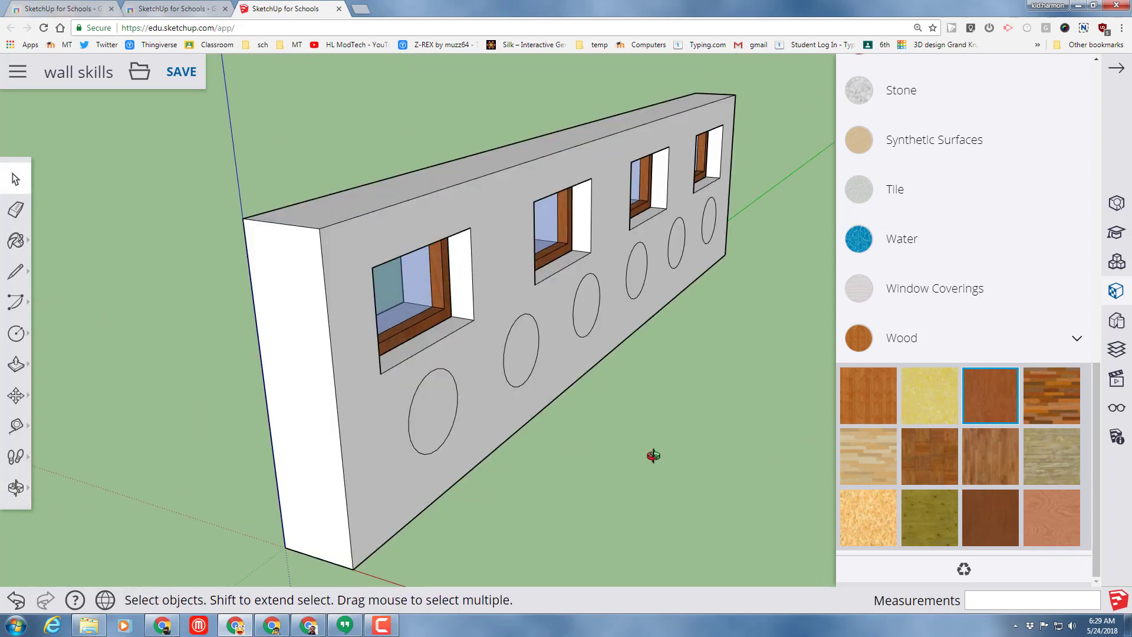
{"action": "middle_click_drag", "start_coordinate": [643, 456], "coordinate": [180, 175]}
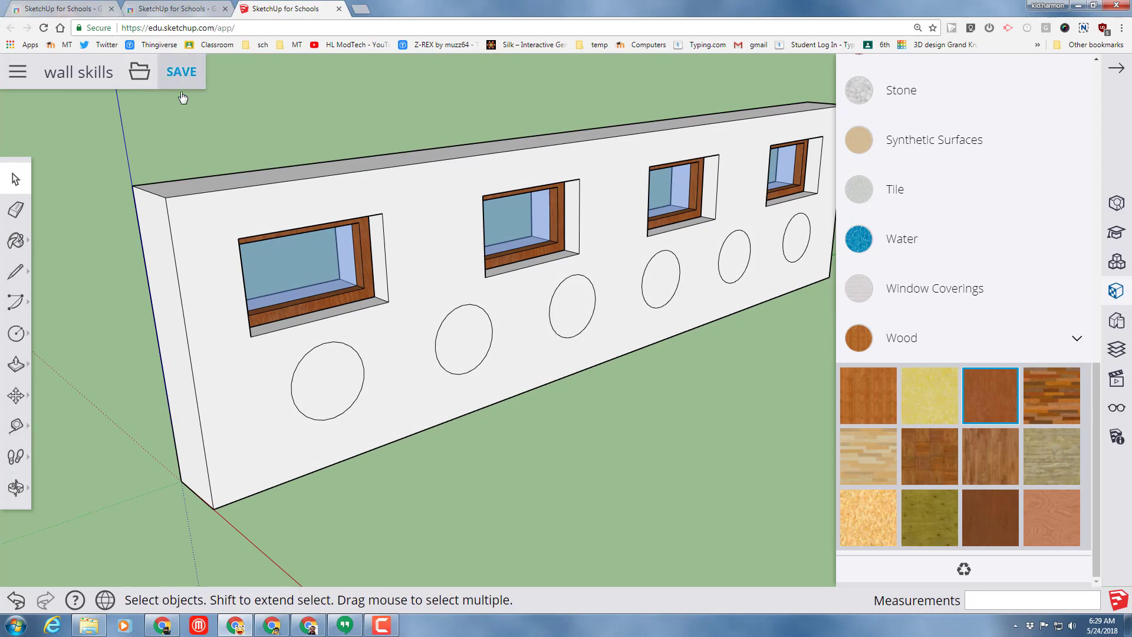
Zoom out and orbit from a frontal to an angled view of the finished wall
{"action": "scroll", "coordinate": [489, 414], "scroll_direction": "down", "scroll_amount": 1}
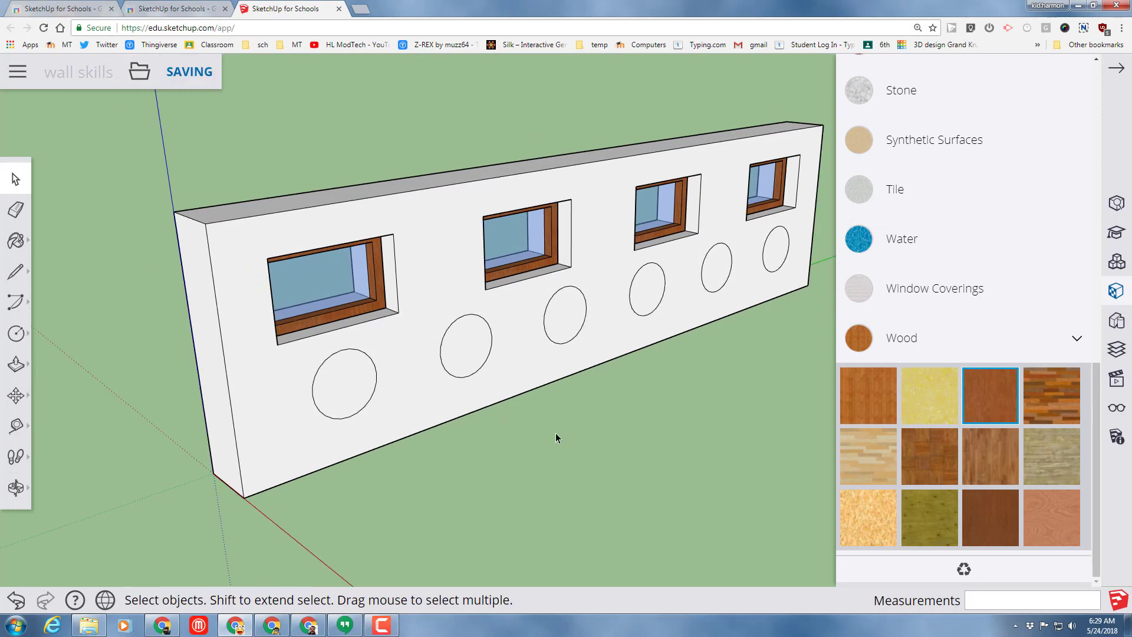
{"action": "middle_click_drag", "start_coordinate": [640, 434], "coordinate": [624, 381]}
{"action": "scroll", "coordinate": [472, 450], "scroll_direction": "down", "scroll_amount": 2}
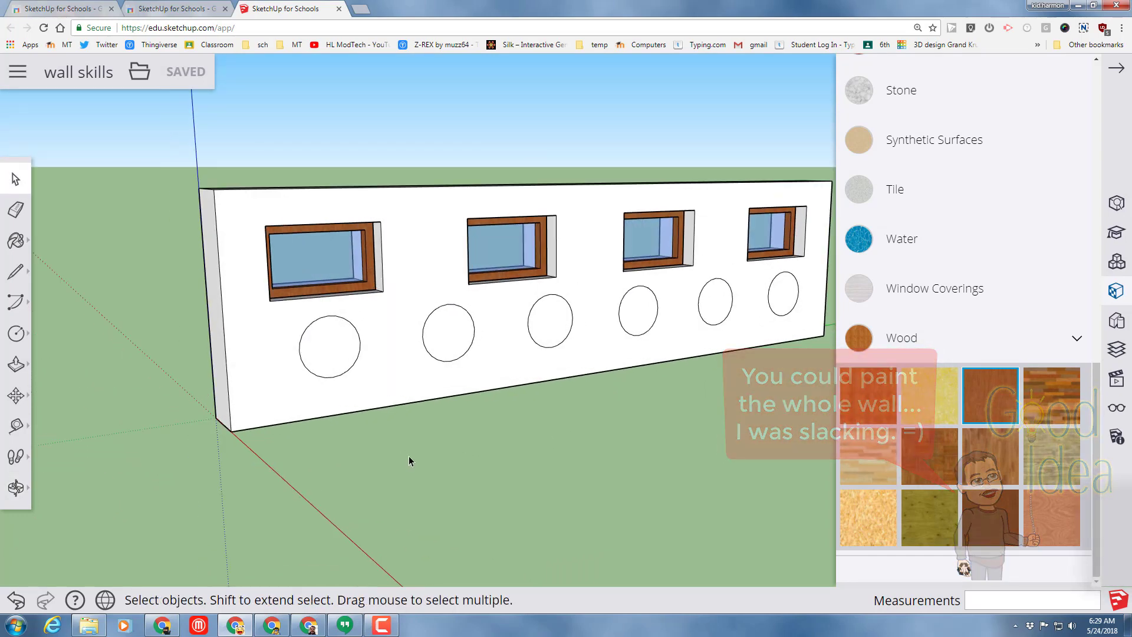
{"action": "middle_click_drag", "start_coordinate": [417, 458], "coordinate": [560, 464]}
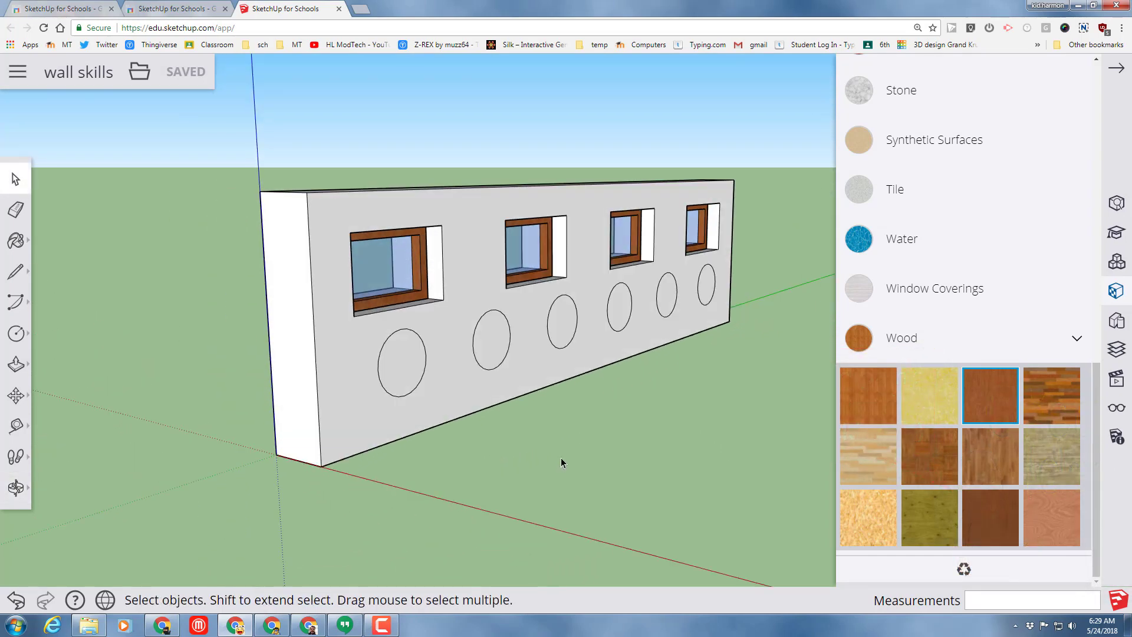